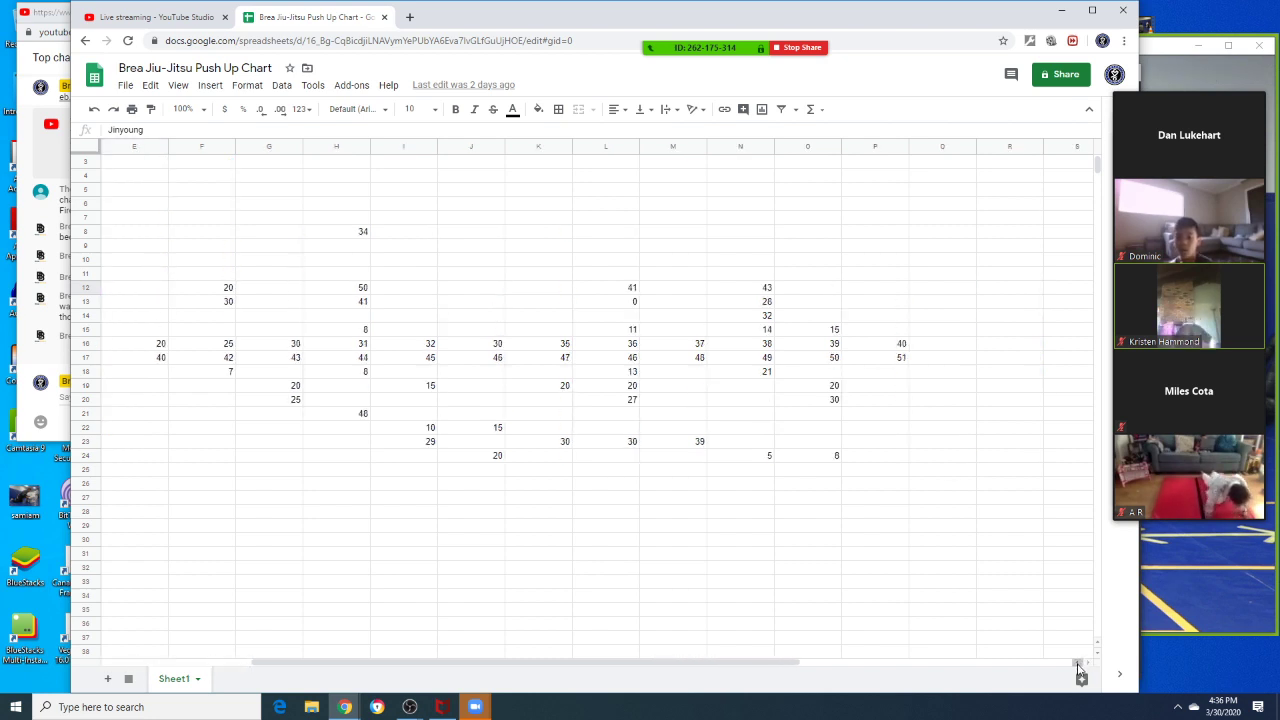
Enter the date 3/28 in header cell P1, following the 3/27/20 column
scroll(1080, 672, left, 4)
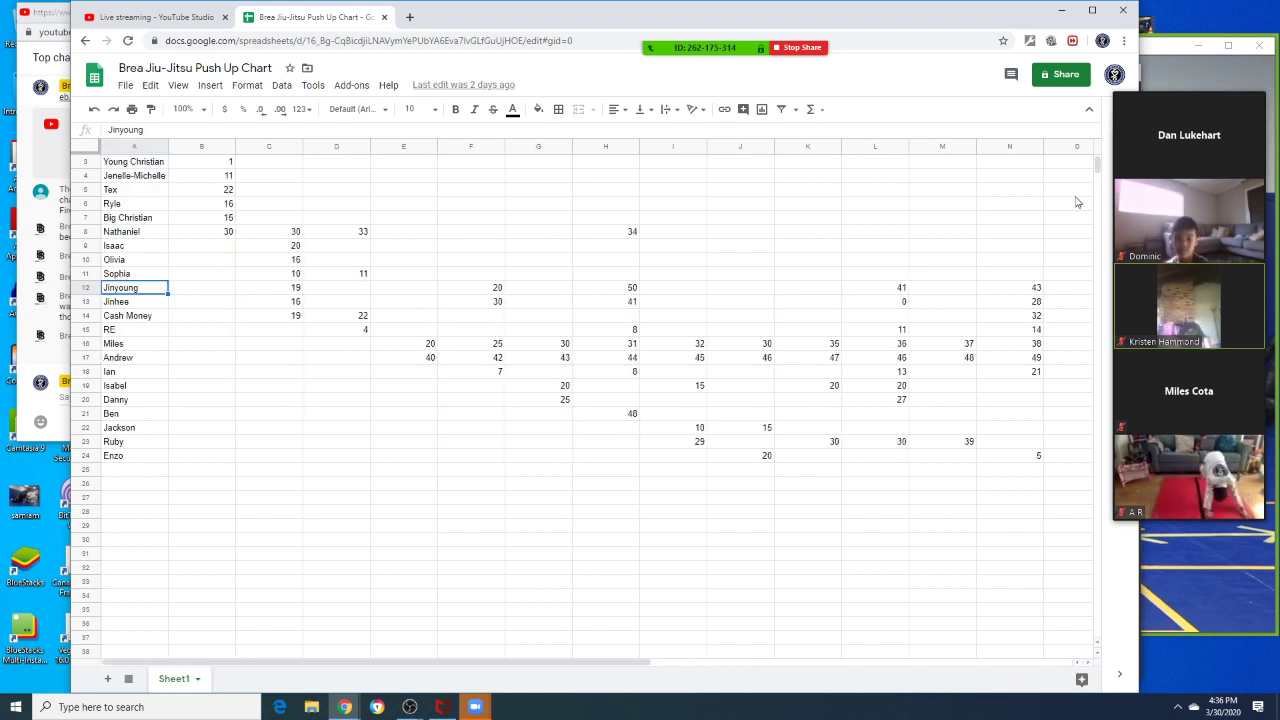
scroll(1070, 212, up, 1)
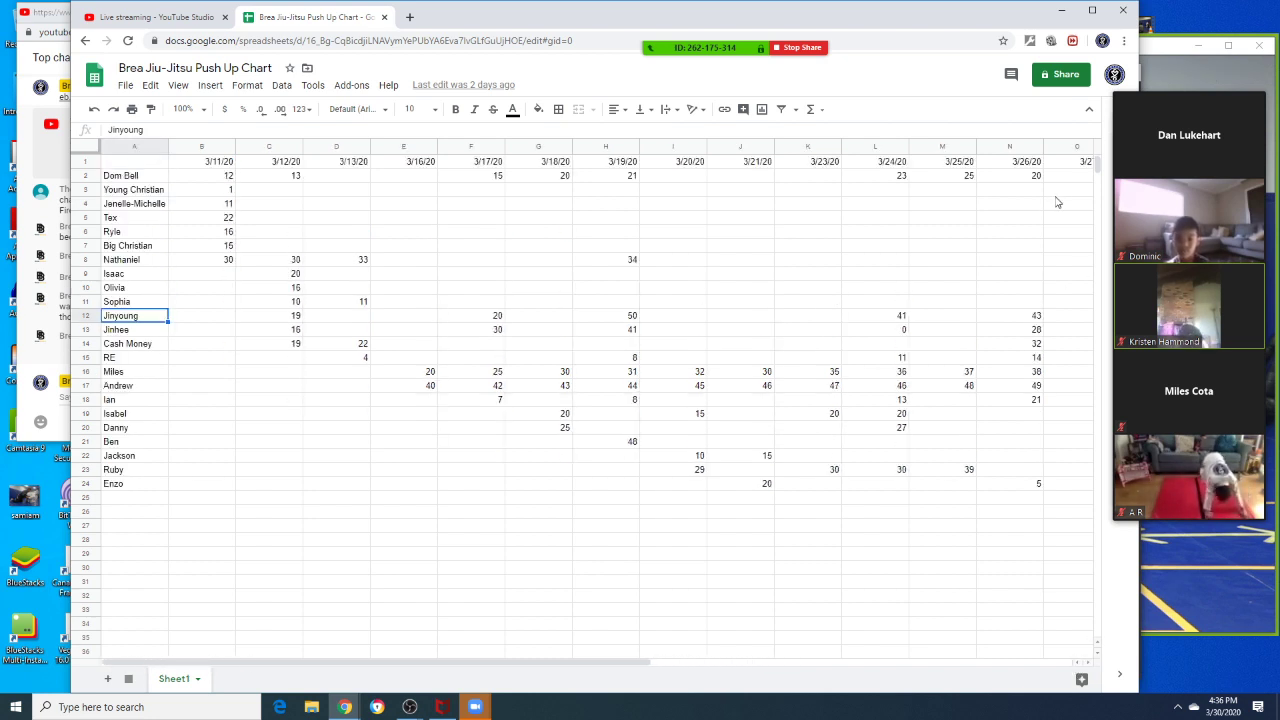
click(1088, 663)
click(1088, 663)
click(1088, 663)
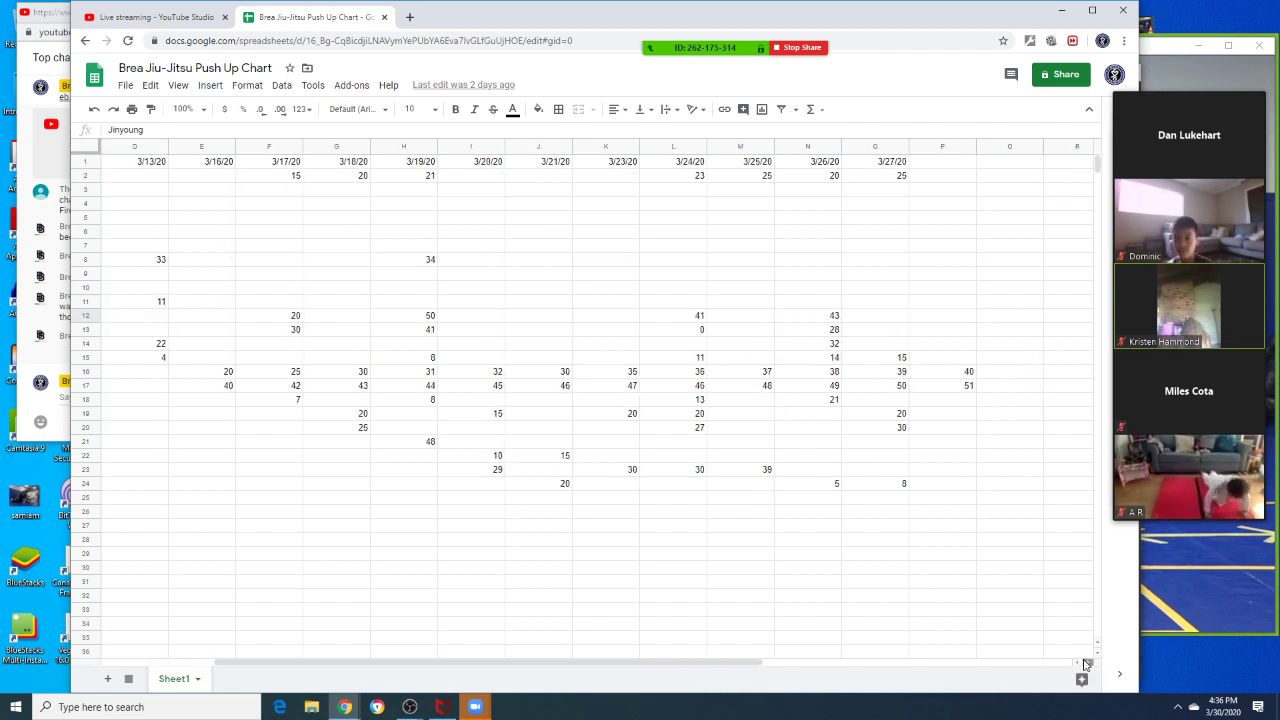
double_click(933, 162)
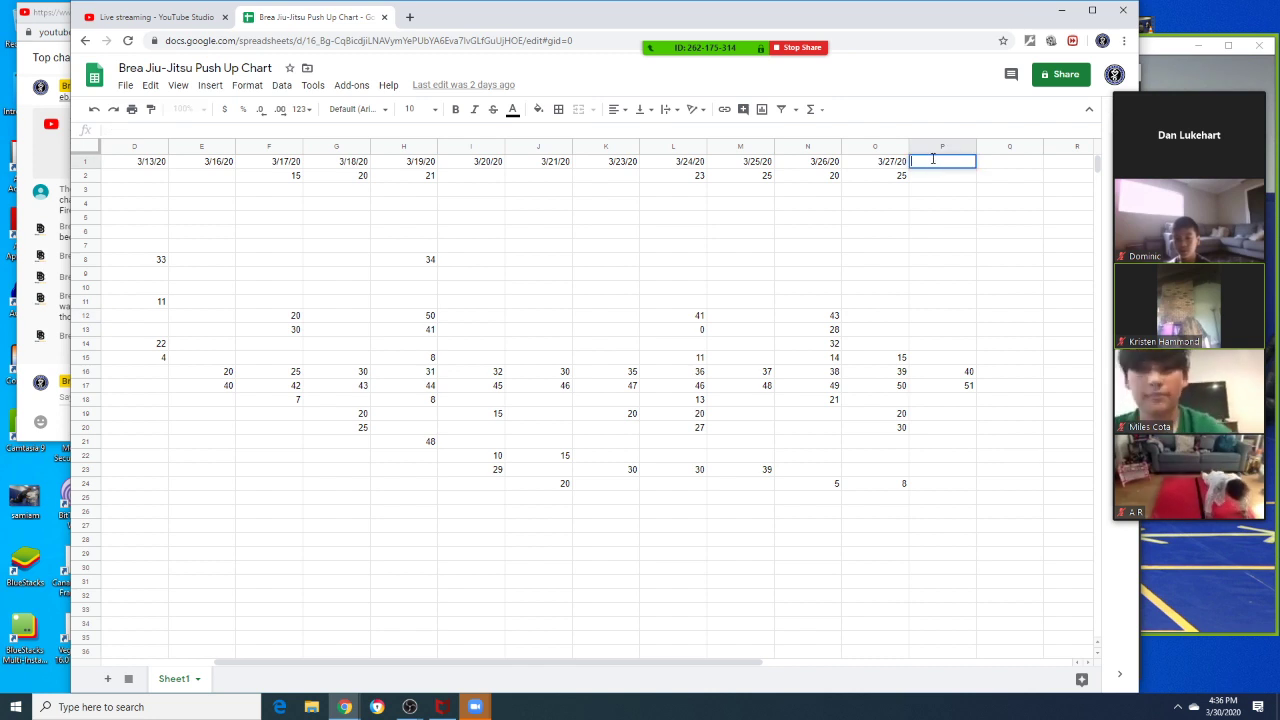
text(3/28)
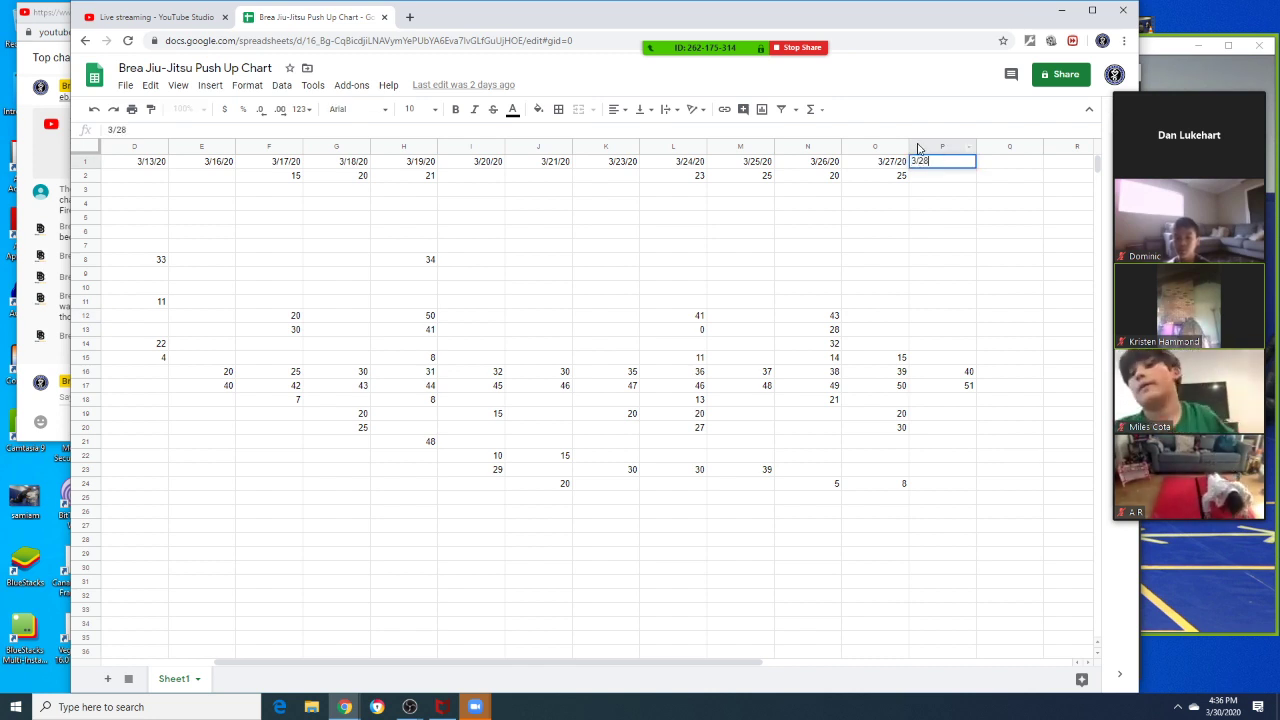
key(Return)
Try to shorten the year of the P1 header date by re-entering it as 3/28/20
double_click(968, 161)
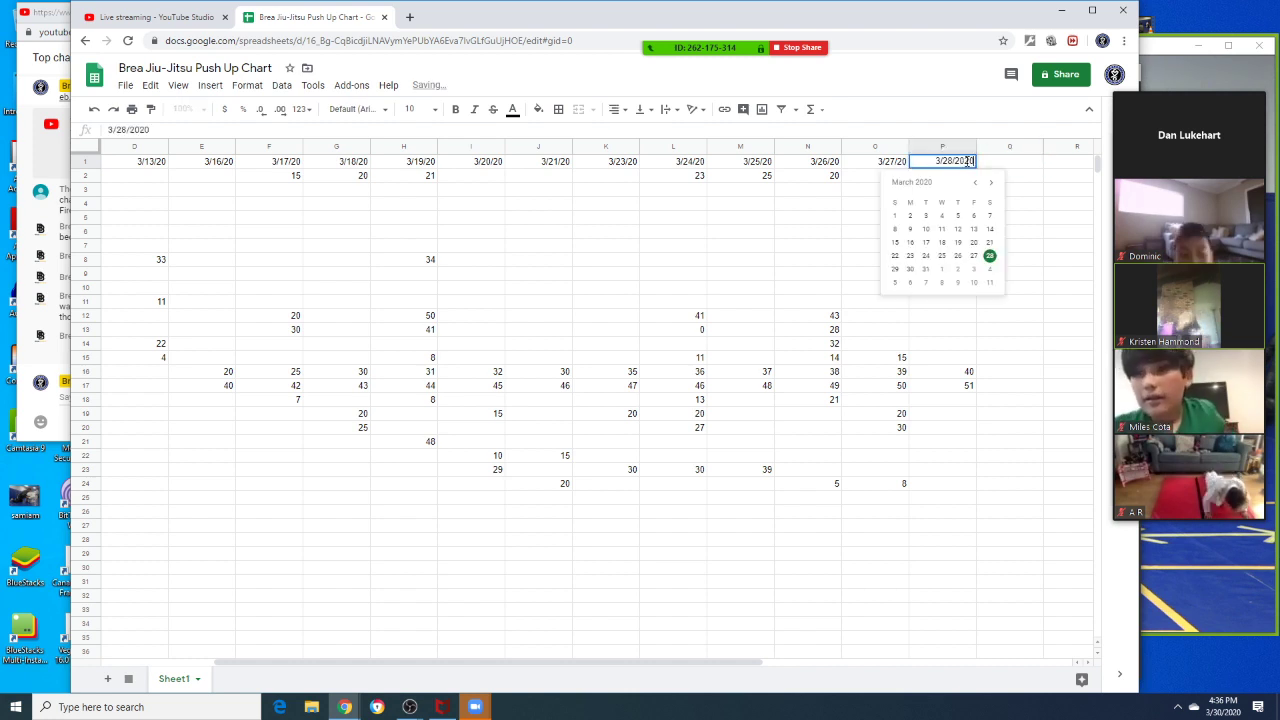
click(995, 162)
double_click(970, 162)
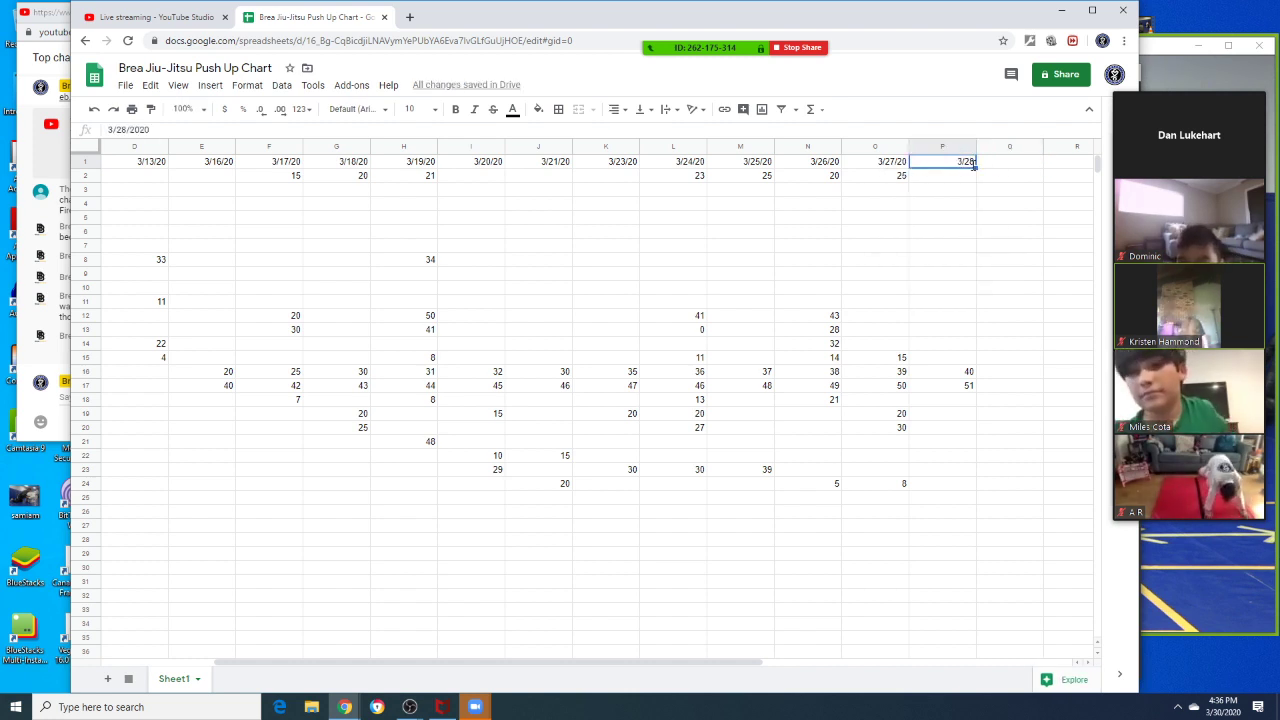
key(BackSpace)
key(BackSpace)
key(BackSpace)
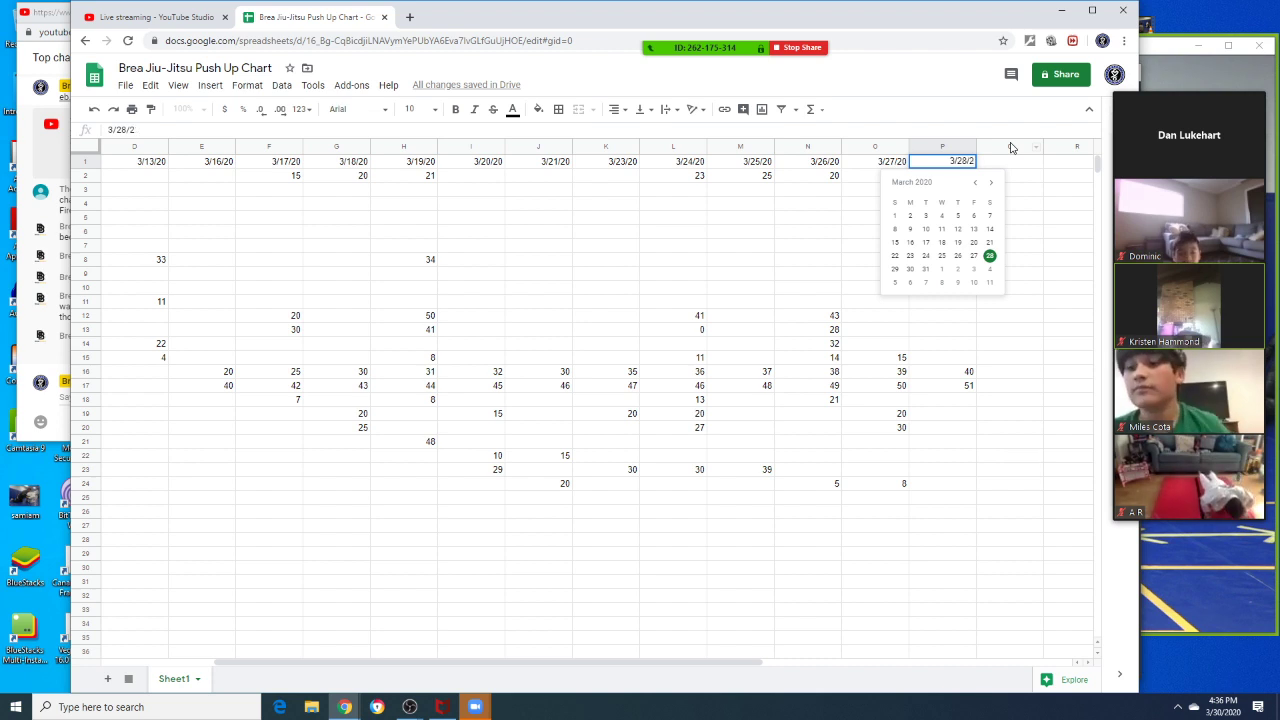
text(20)
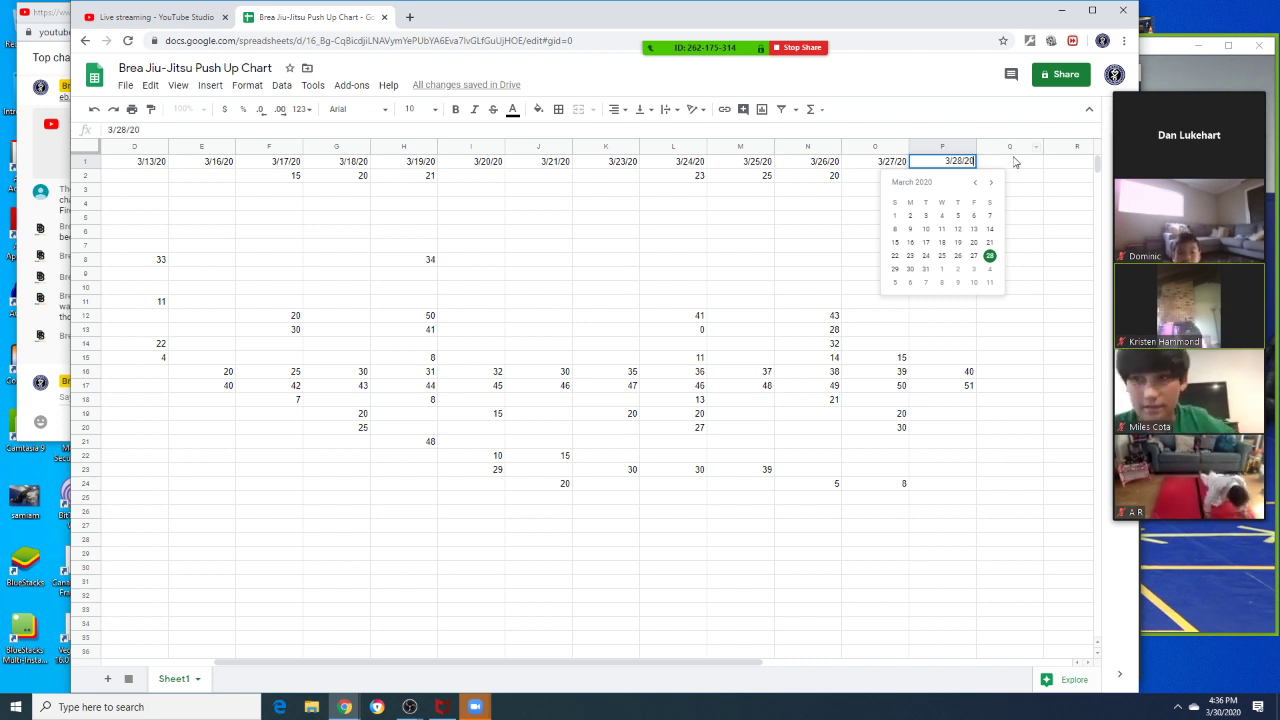
Enter the date 3/30/20 in header cell Q1
click(1012, 162)
double_click(1011, 164)
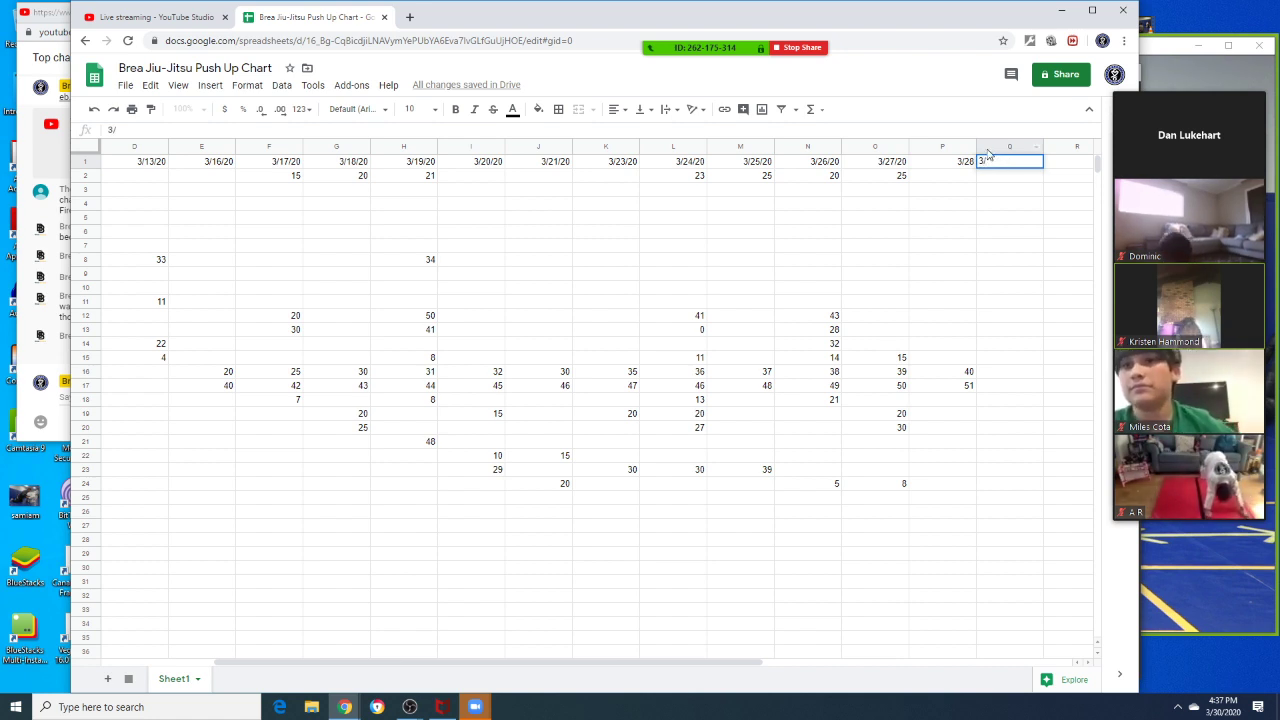
text(3/30/20)
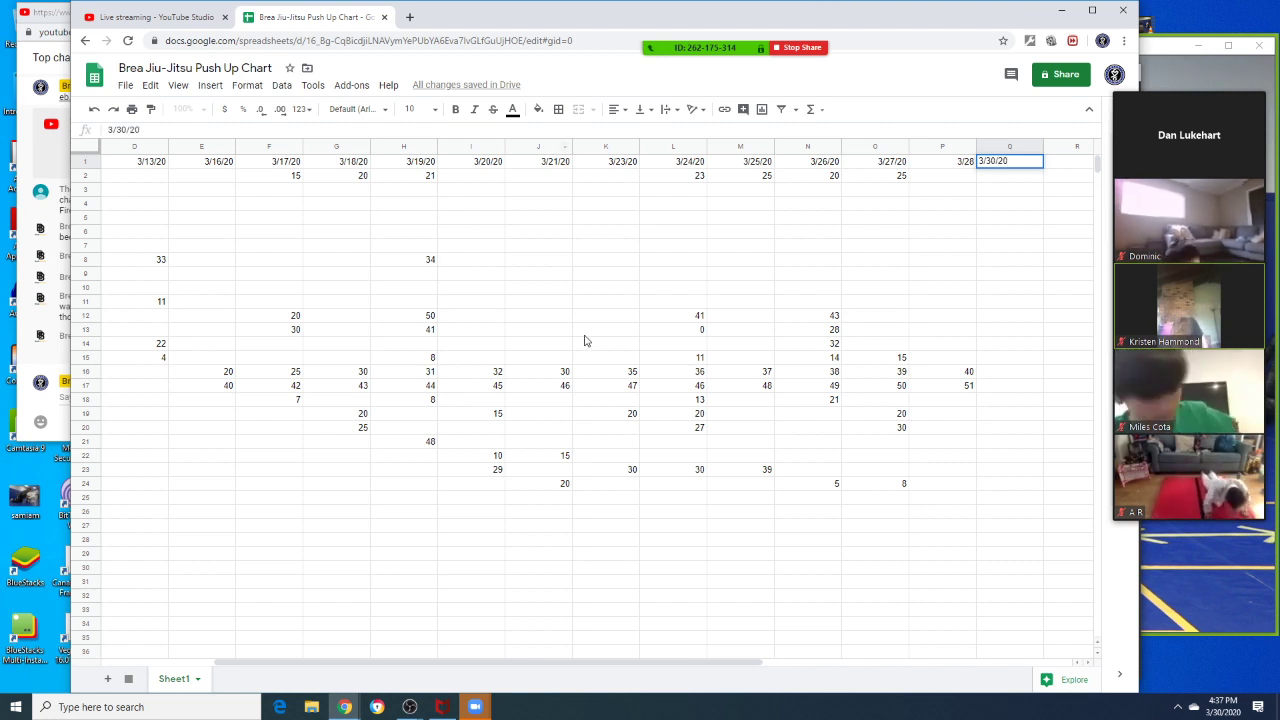
Enter 30 as the 3/30/20 push-up count for the person in row 2
drag(647, 665, 449, 654)
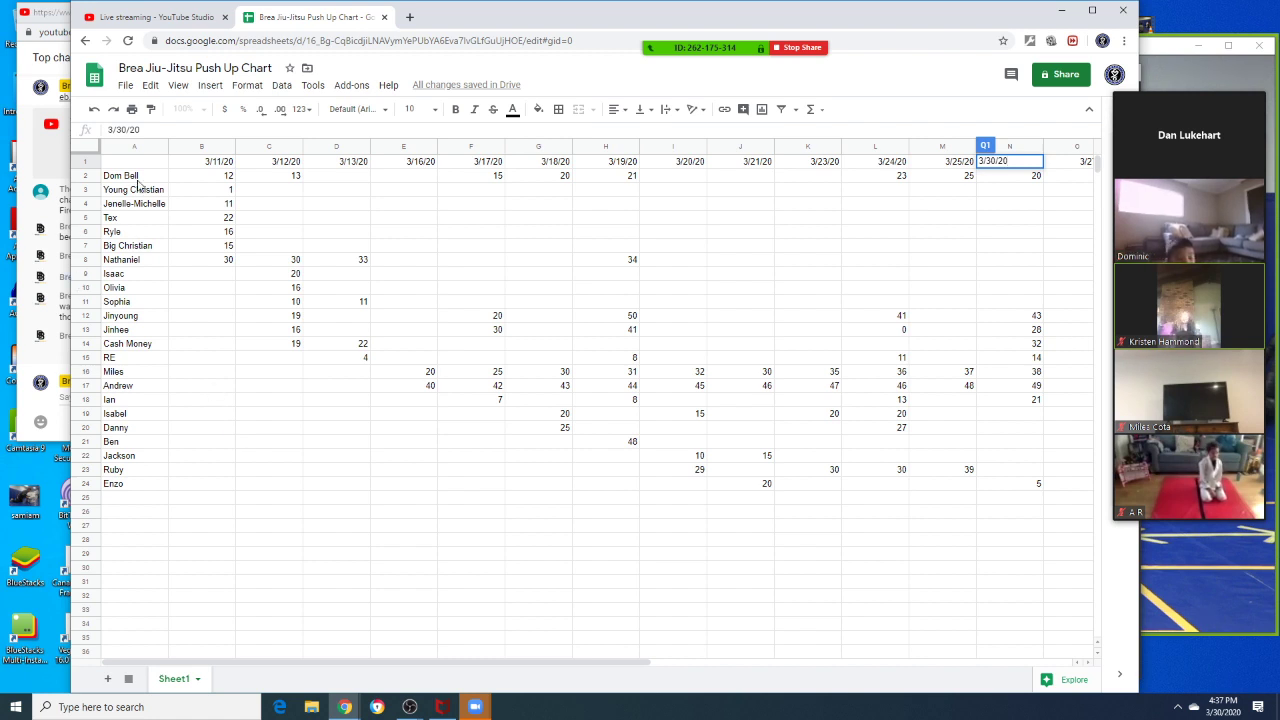
click(88, 176)
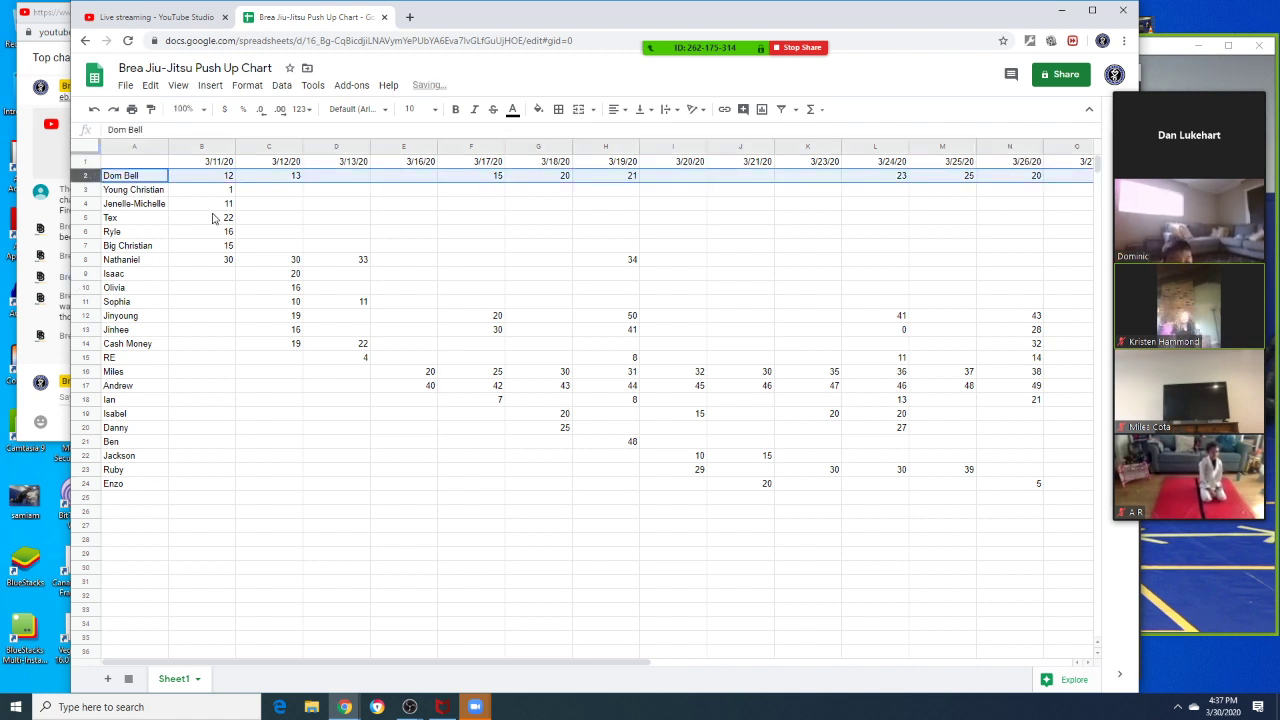
click(1092, 665)
click(1092, 666)
click(1092, 666)
click(1092, 666)
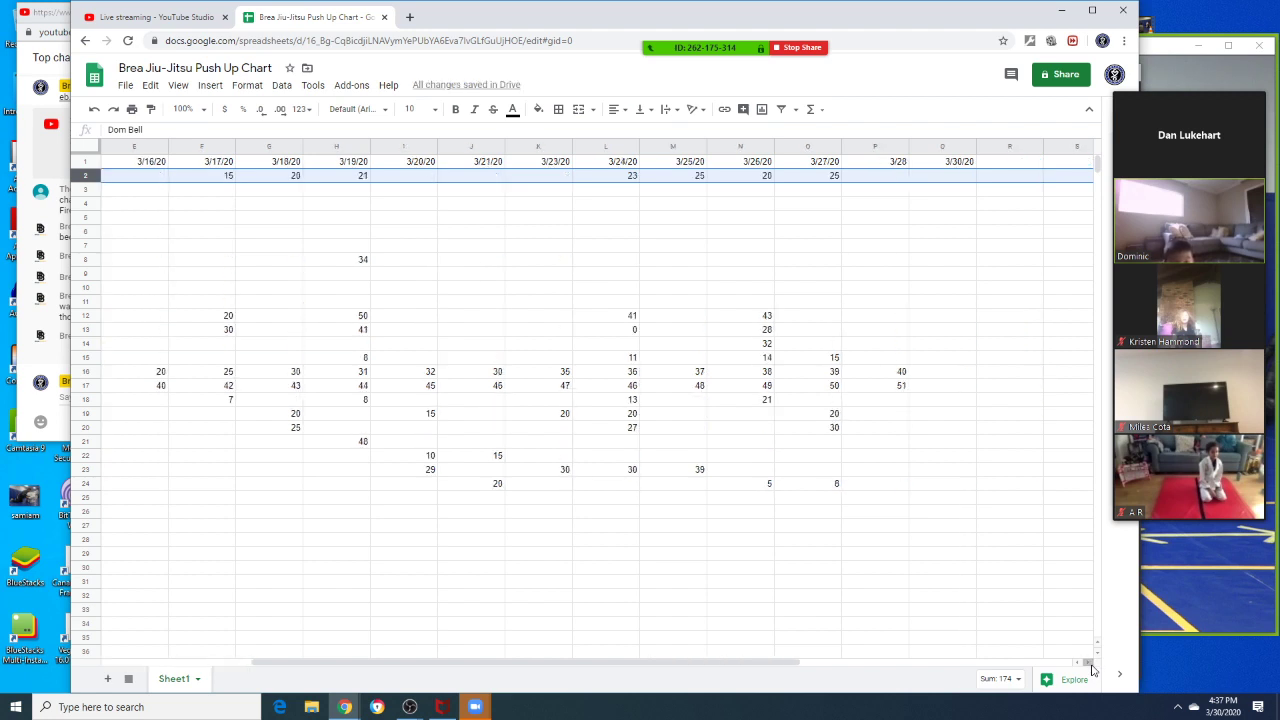
double_click(924, 177)
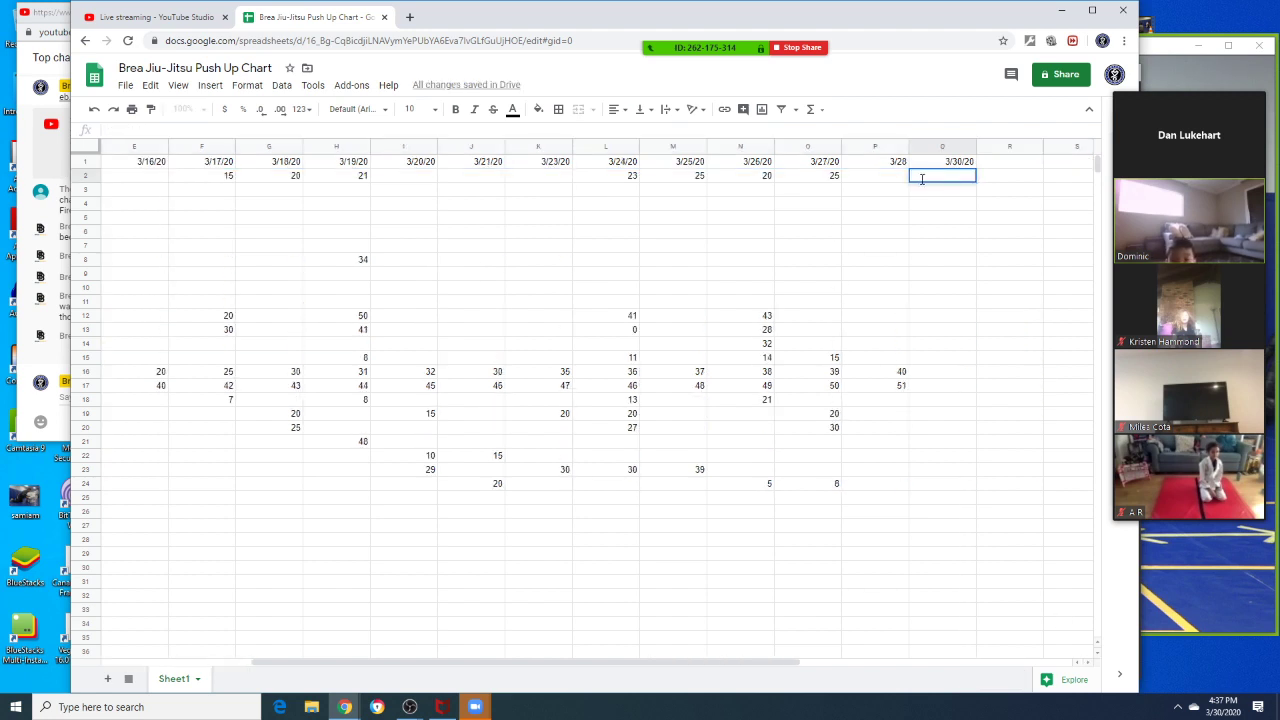
text(30)
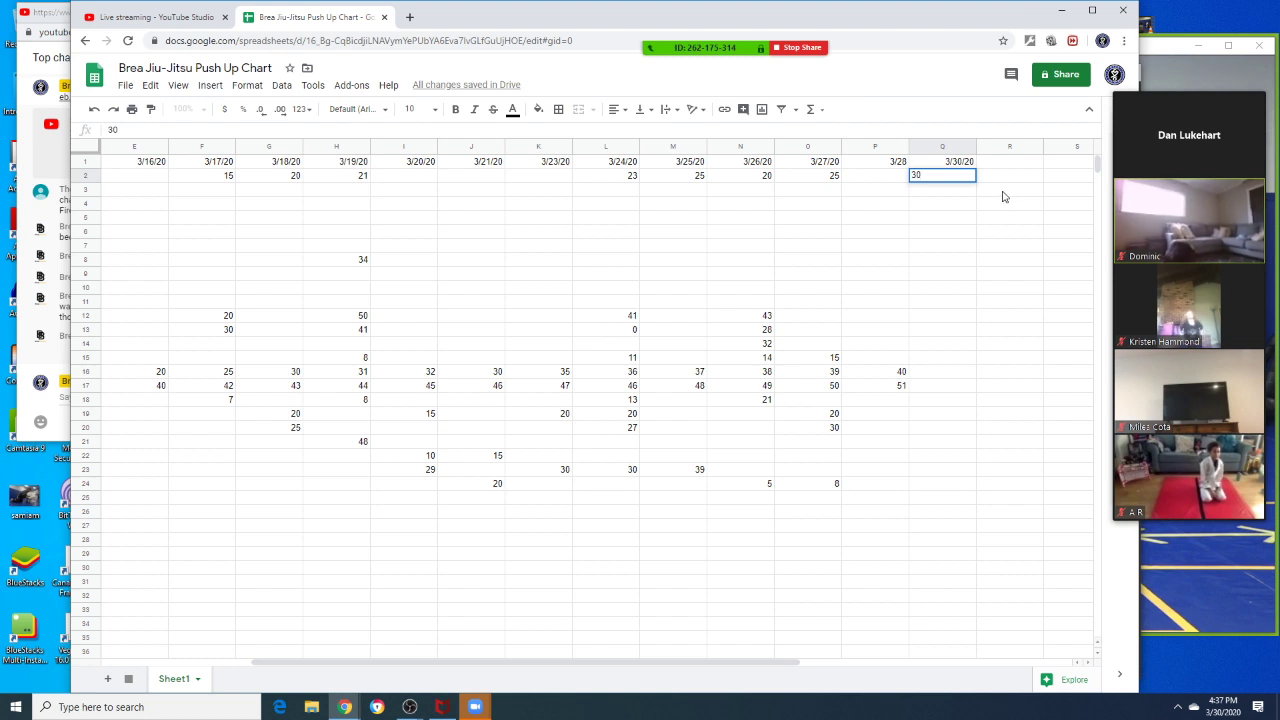
Select the row 2 counts from 3/24/20 to 3/27/20 for review, and check the live chat window for messages
click(622, 176)
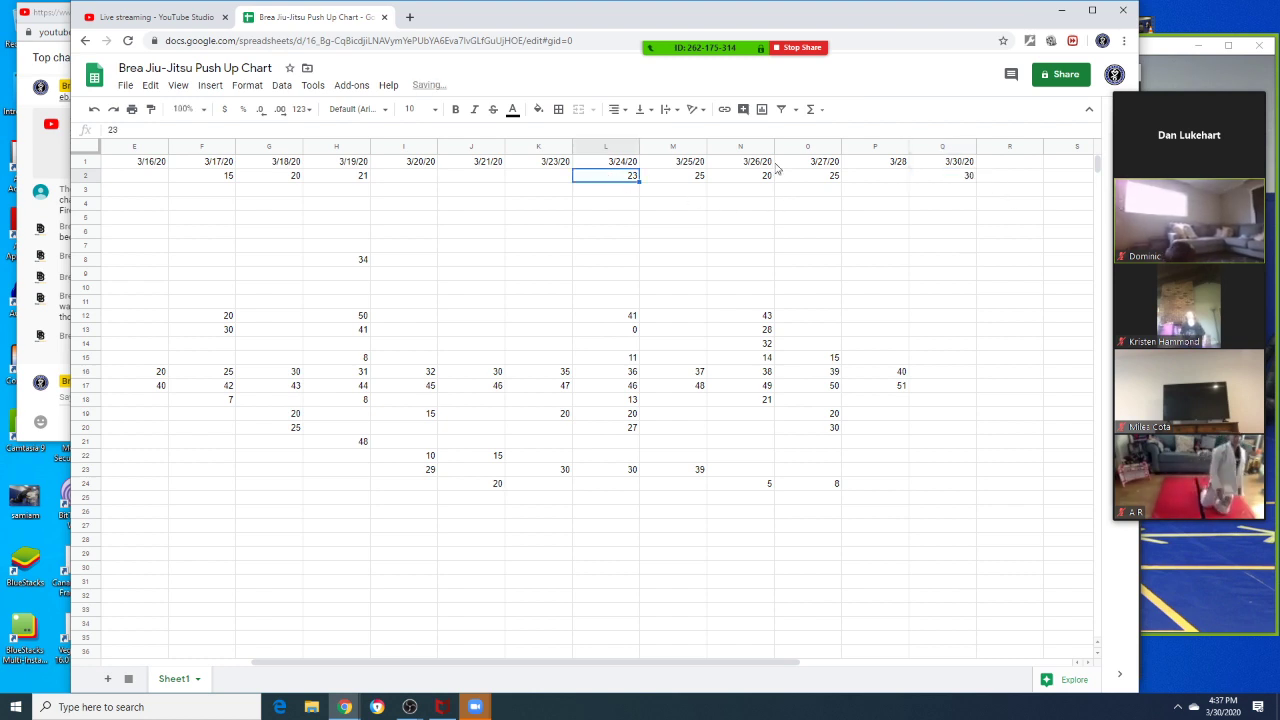
shift+click(823, 177)
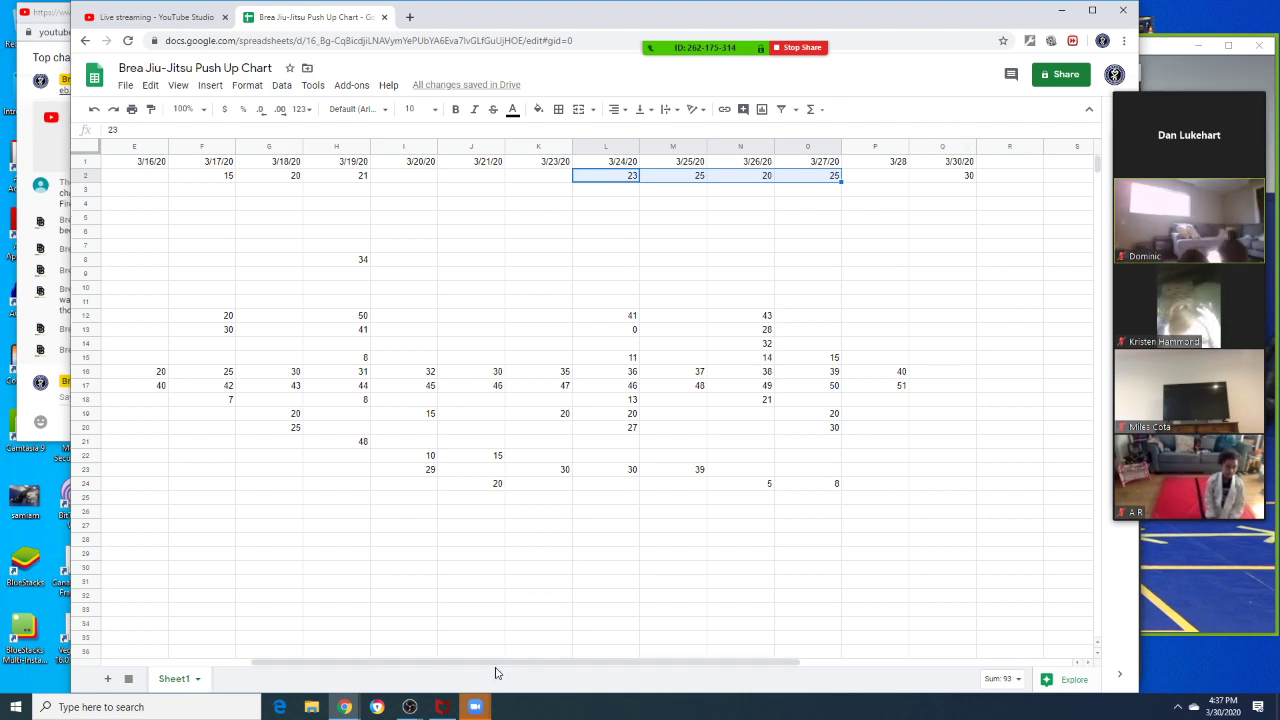
drag(608, 662, 457, 663)
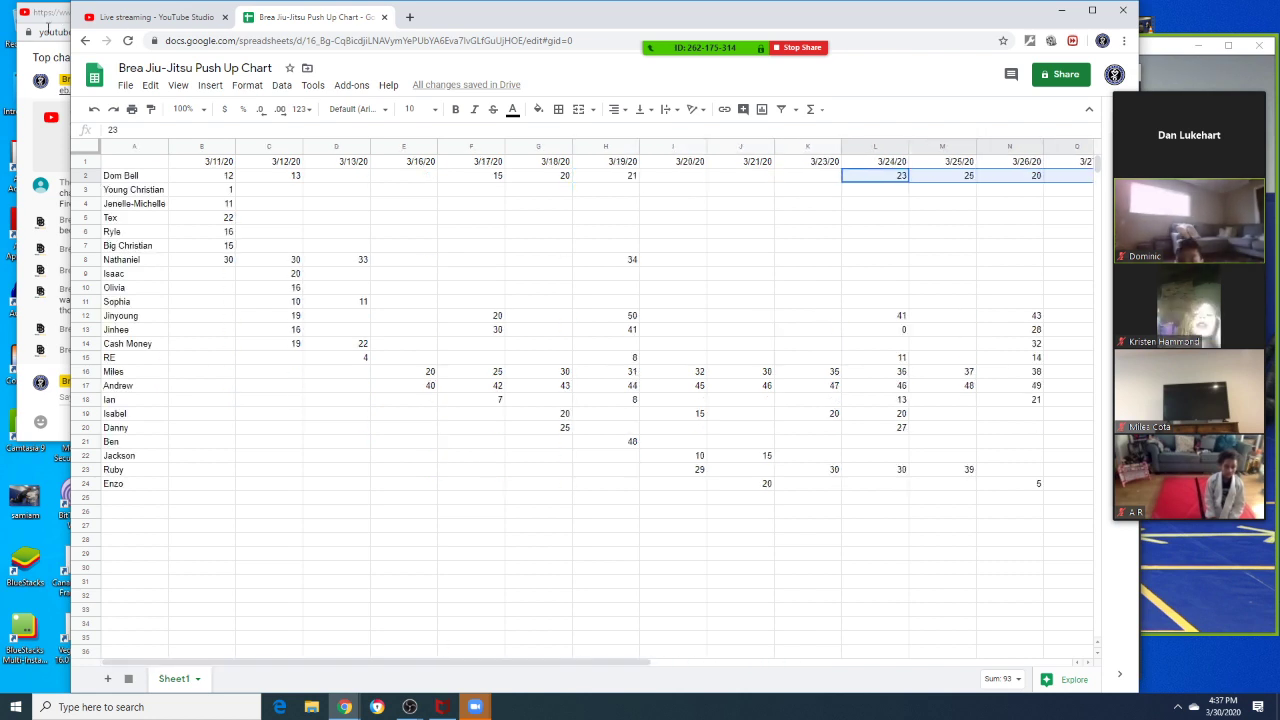
click(43, 16)
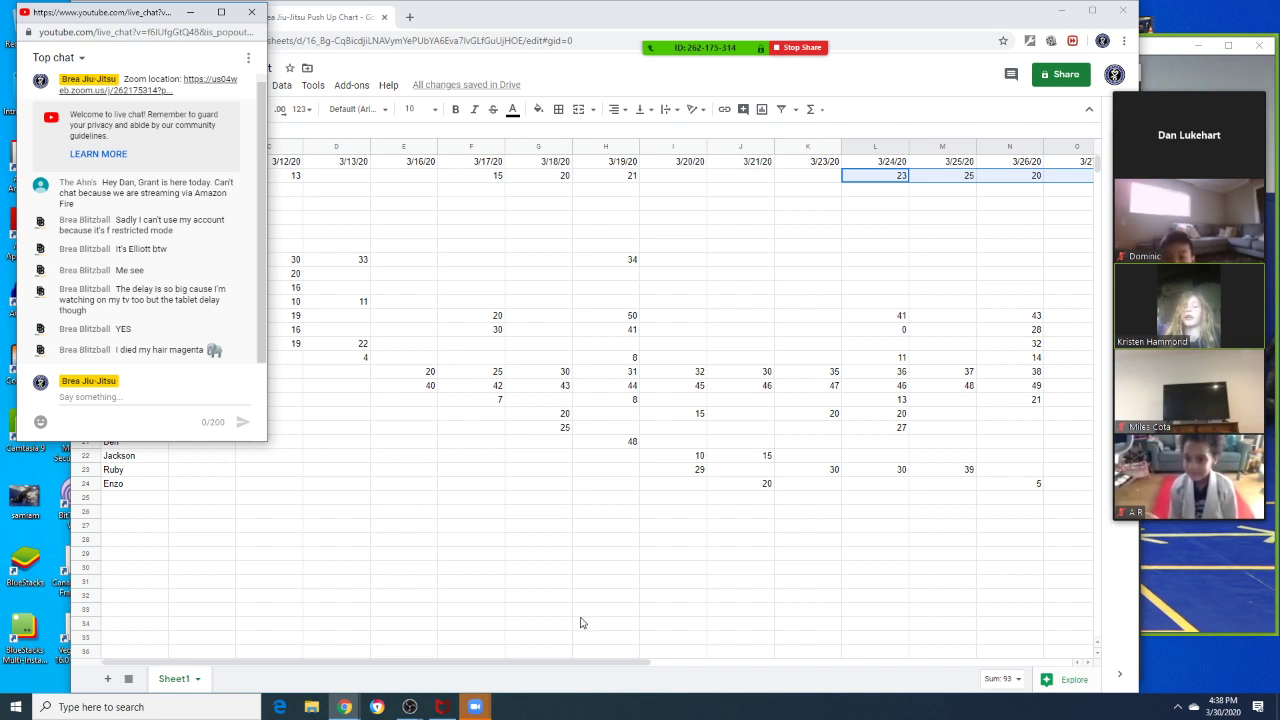
click(798, 332)
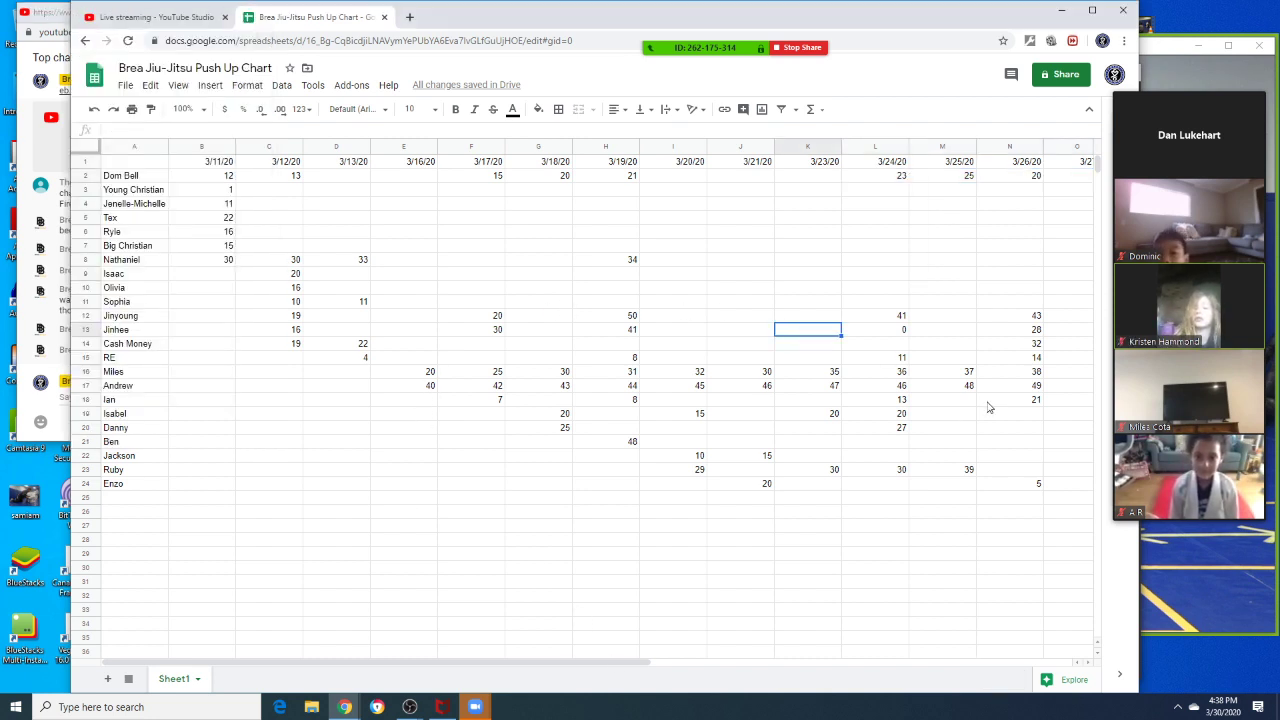
click(1087, 663)
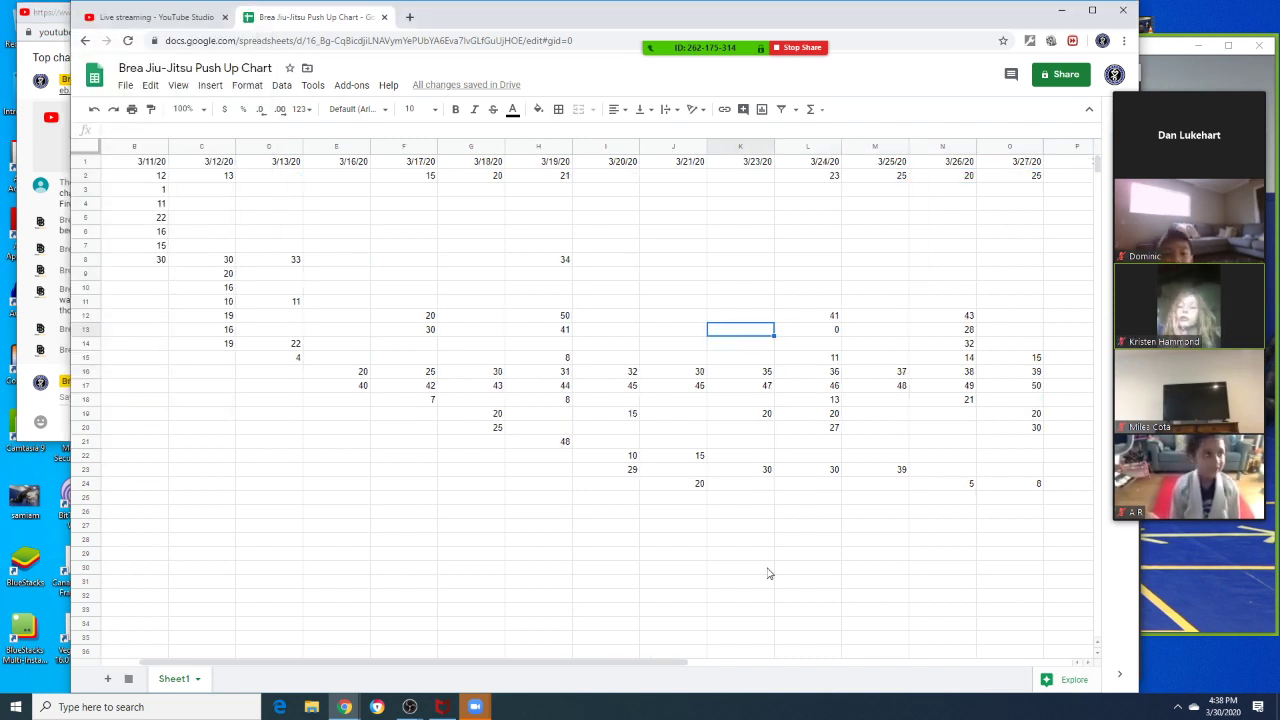
drag(628, 663, 590, 663)
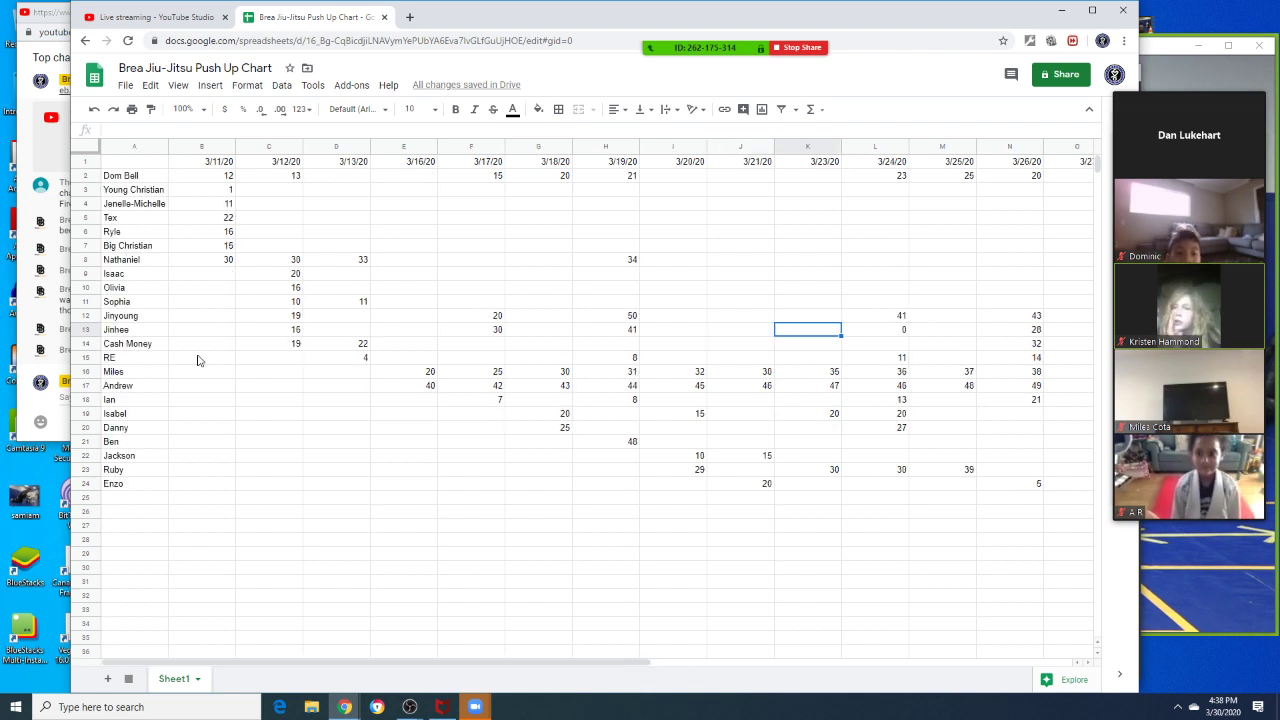
click(86, 343)
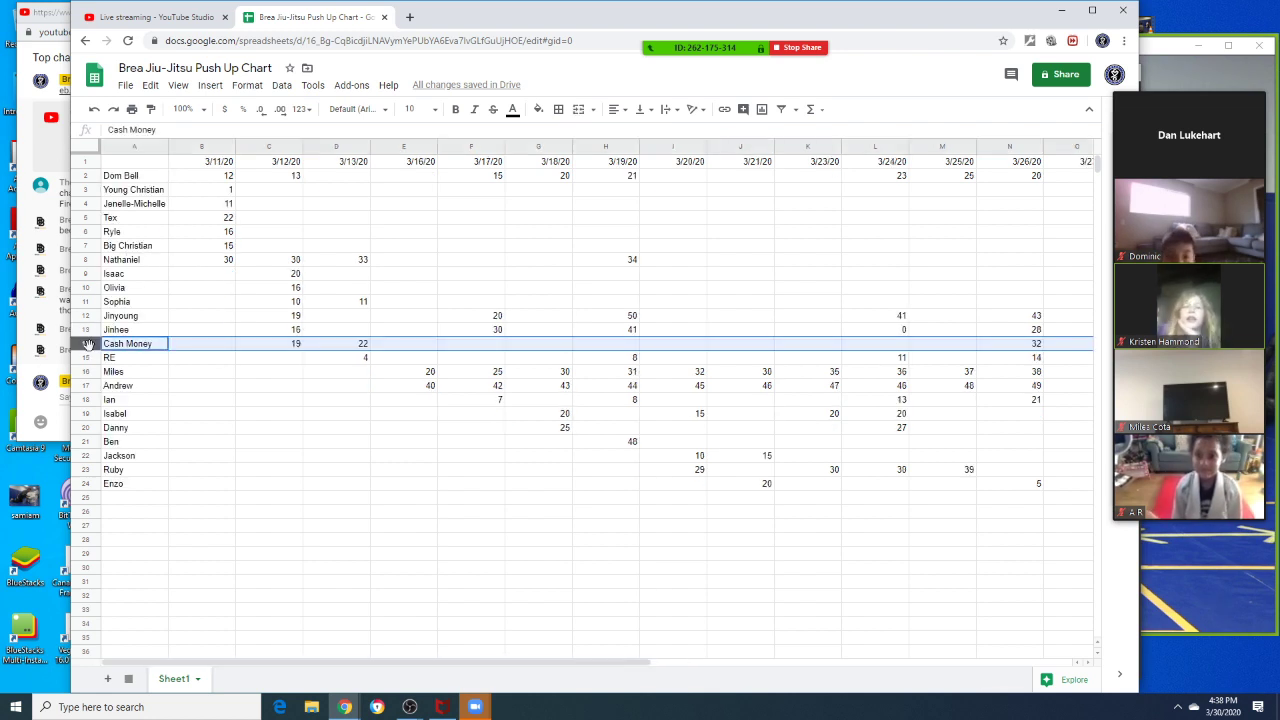
click(1066, 344)
click(1087, 663)
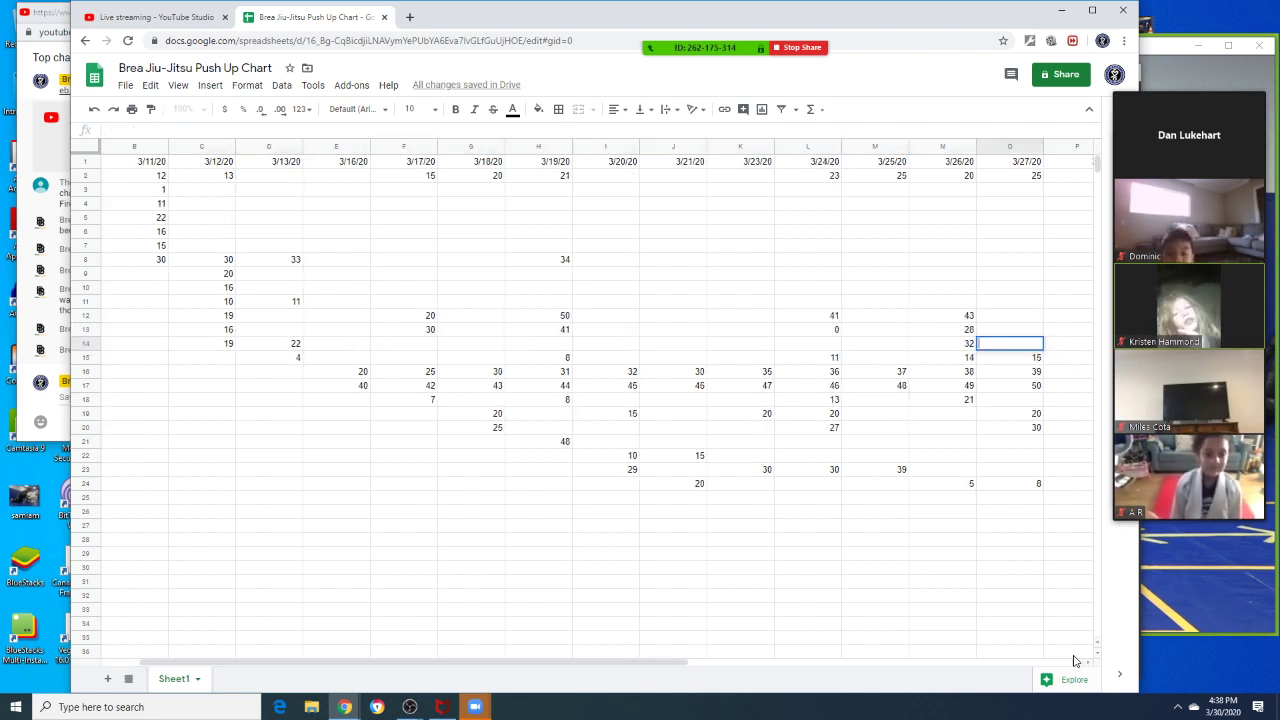
click(1087, 663)
click(1087, 663)
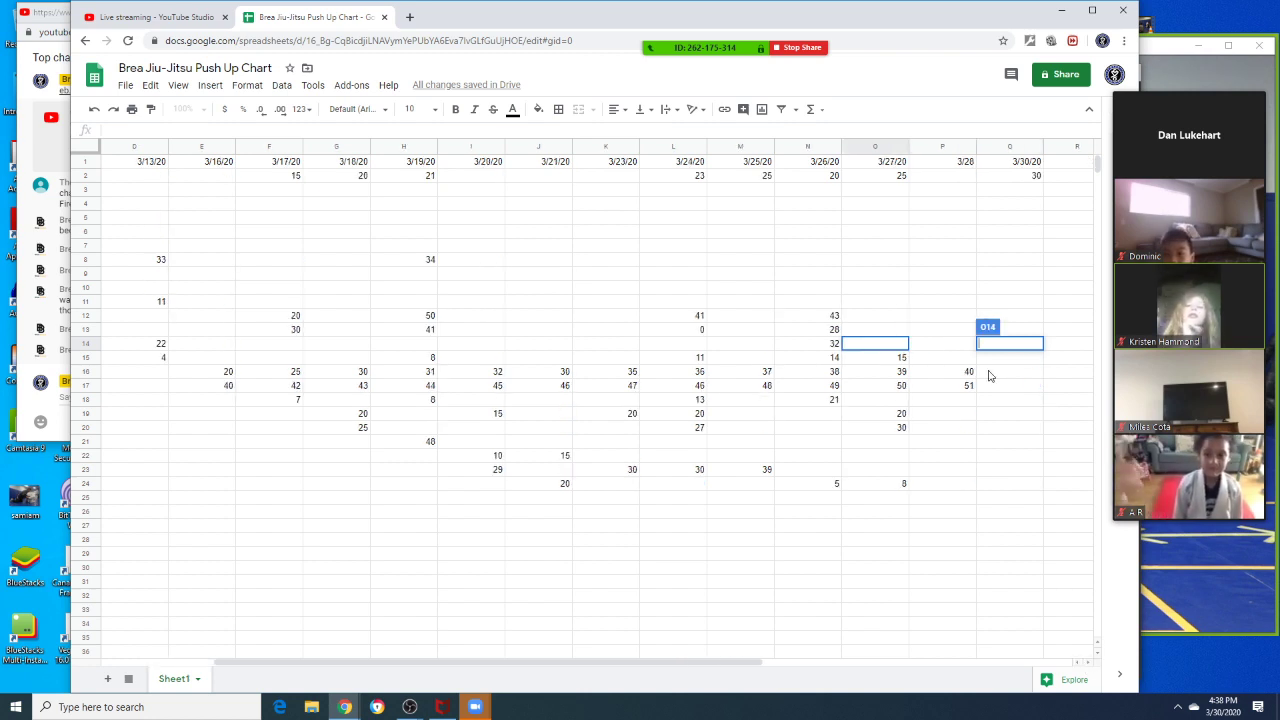
click(943, 358)
click(1013, 362)
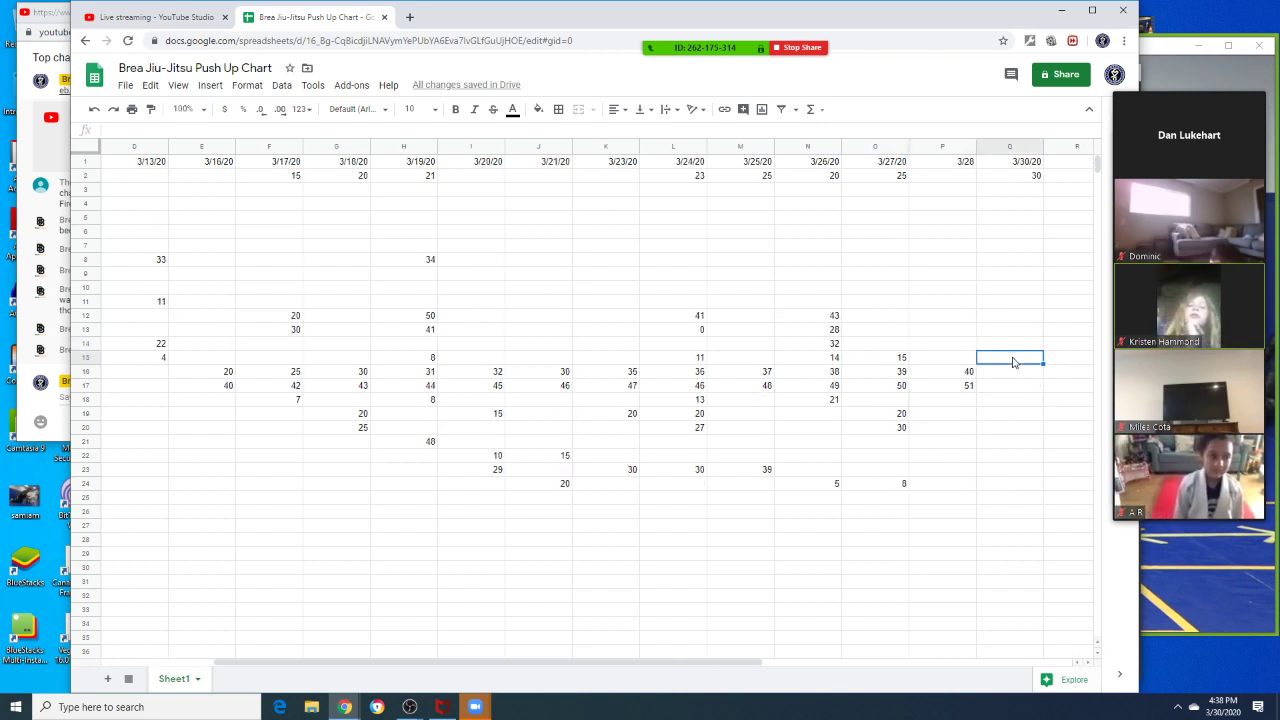
drag(680, 662, 568, 668)
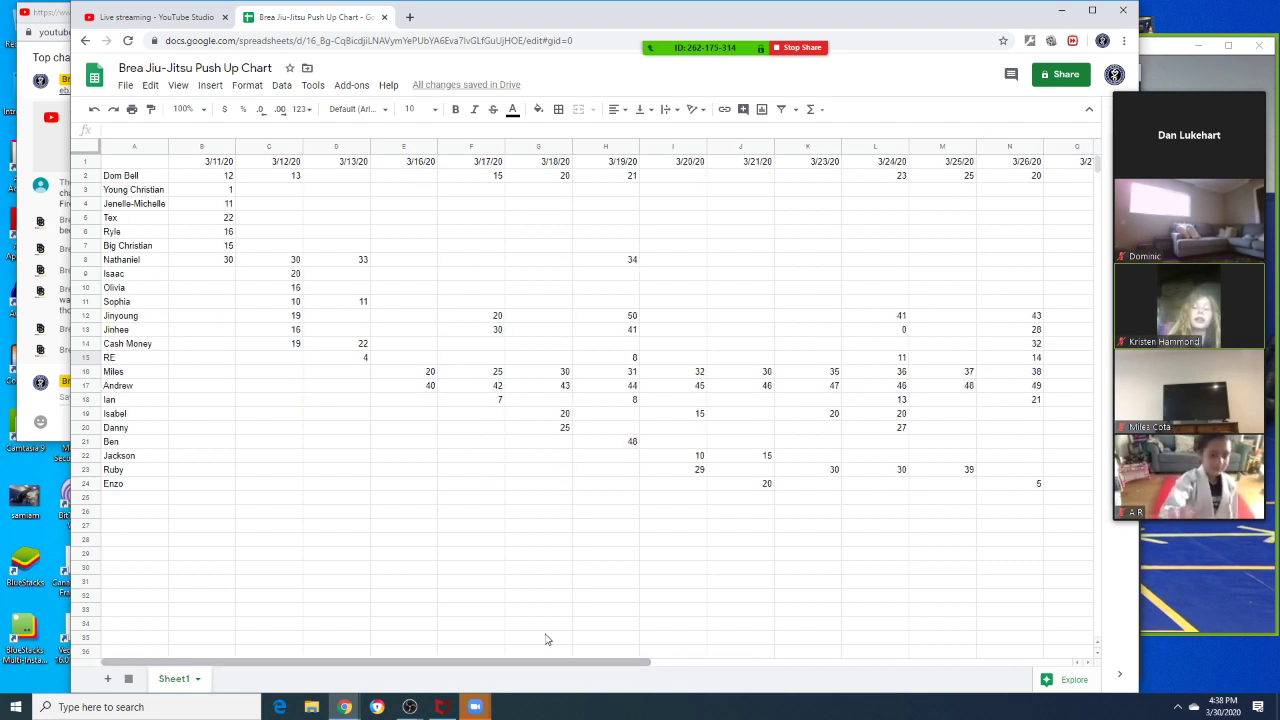
Enter 34 as the 3/30/20 push-up count in row 14 (Cash Money)
click(84, 343)
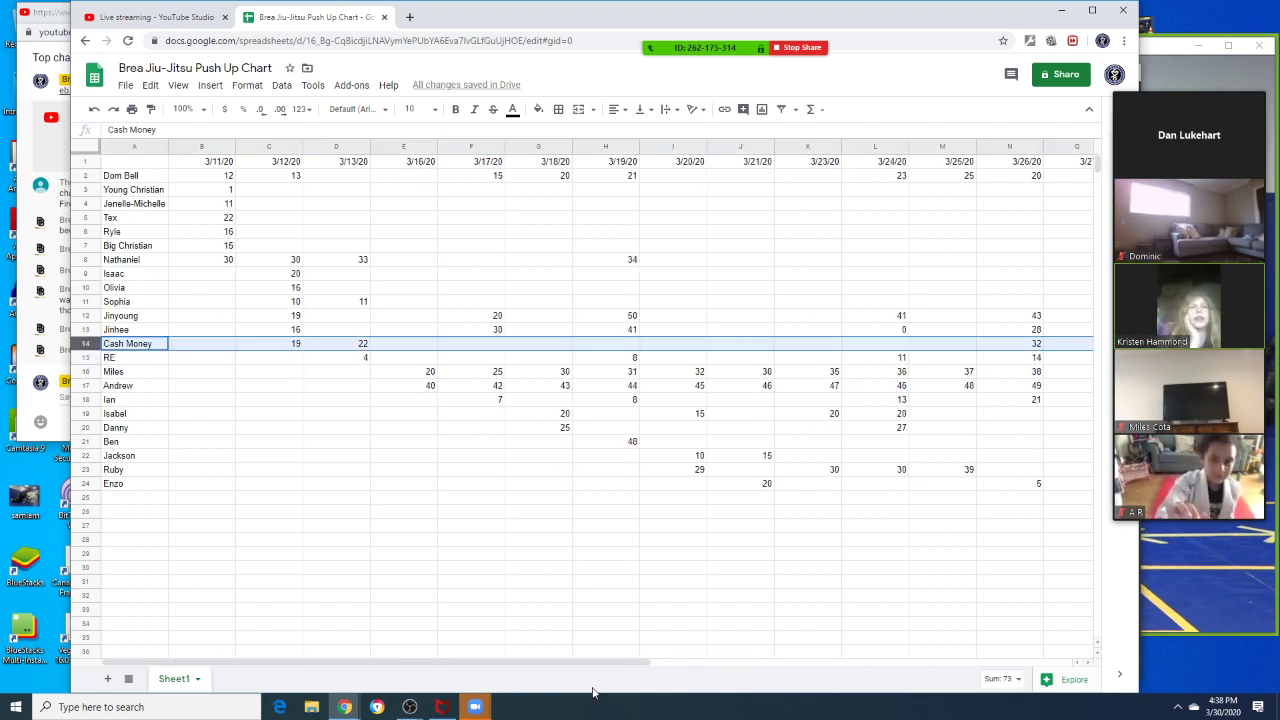
drag(665, 662, 801, 660)
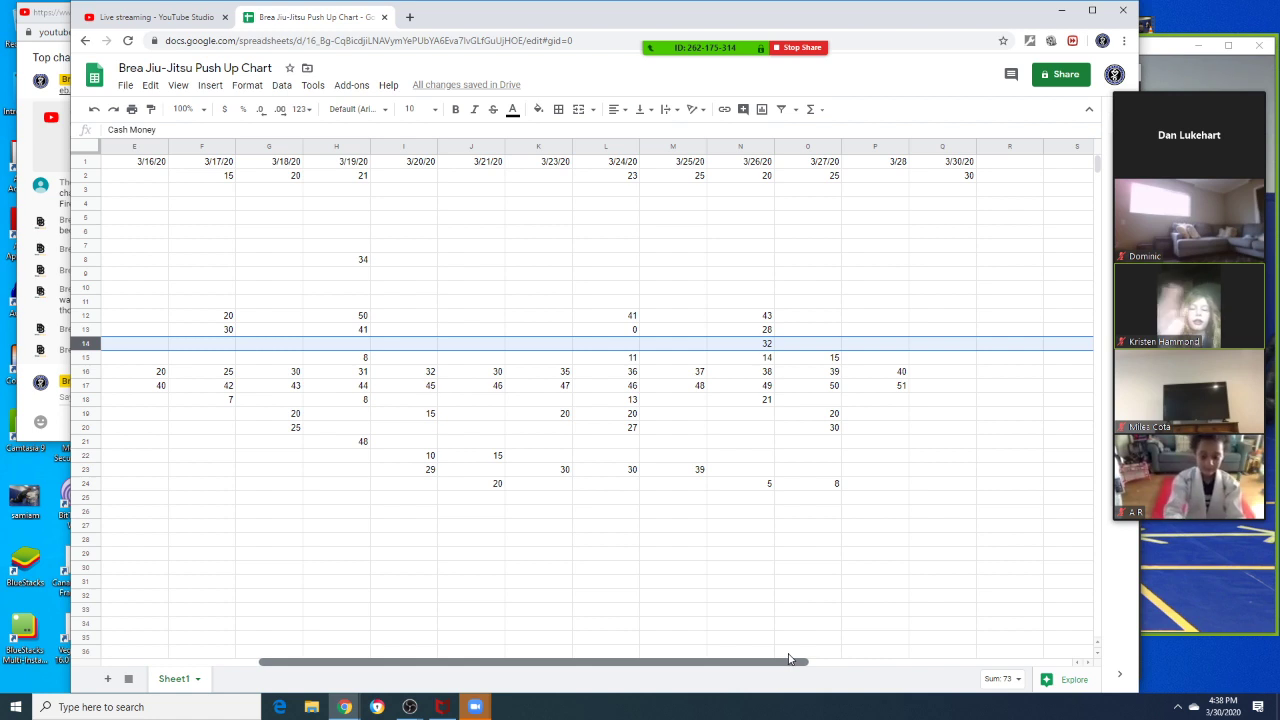
double_click(950, 345)
text(34)
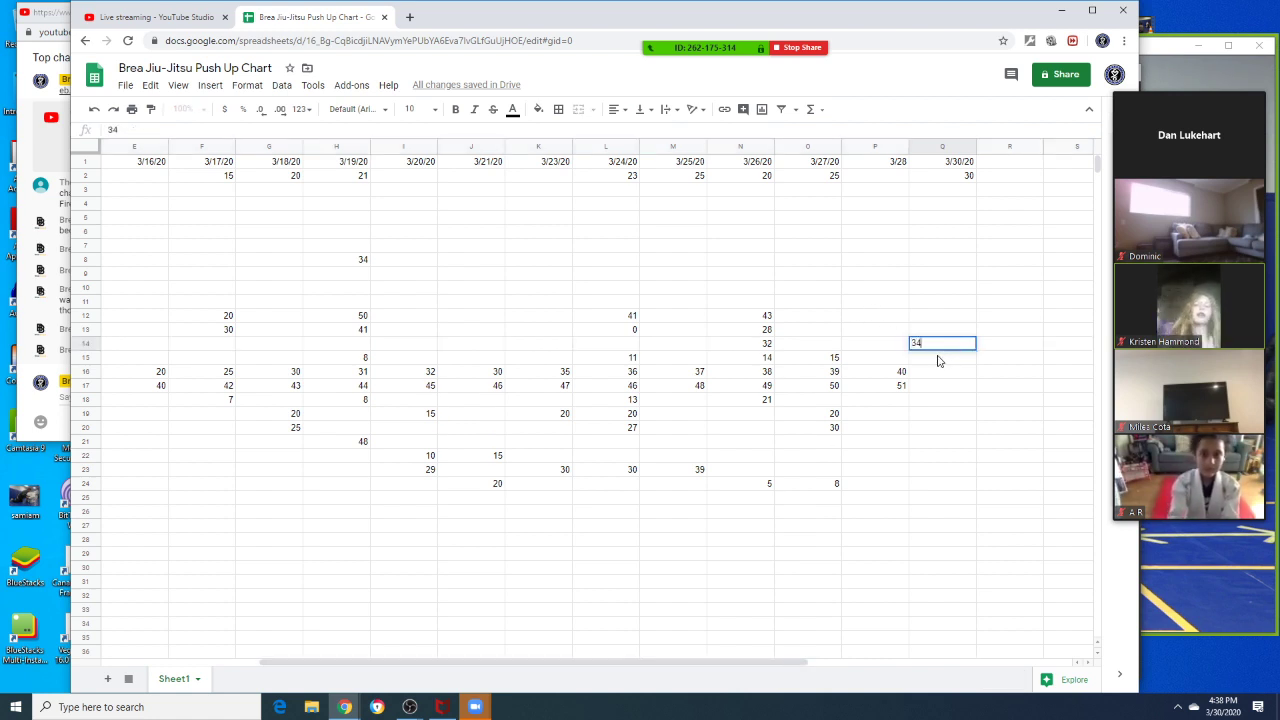
click(920, 377)
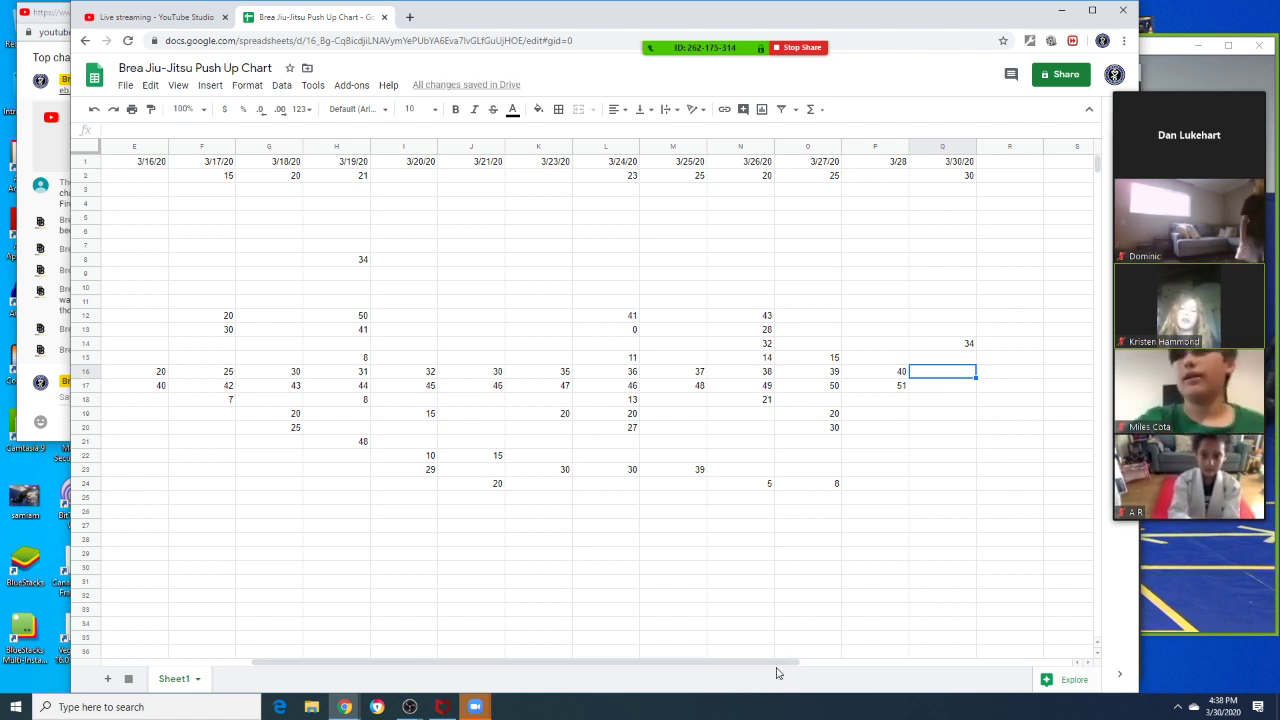
Enter 41 as the 3/30/20 push-up count for the participant in row 16
drag(770, 662, 621, 662)
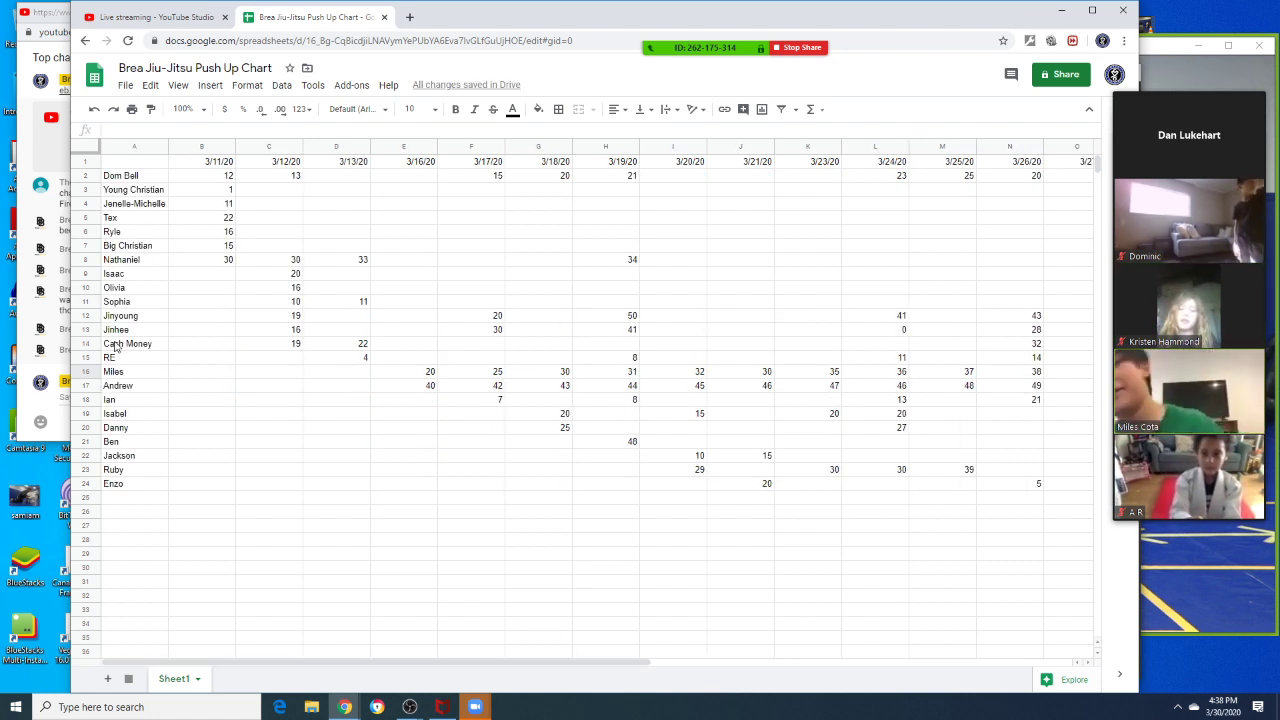
click(85, 371)
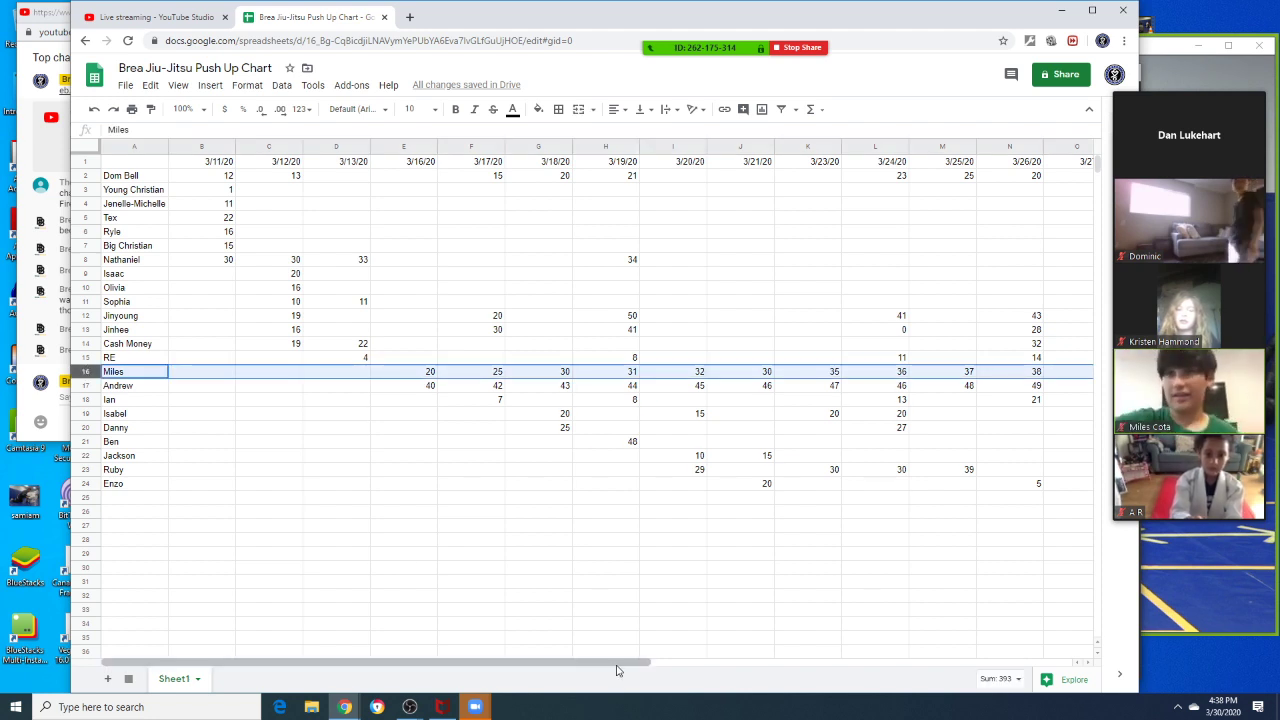
drag(618, 662, 755, 662)
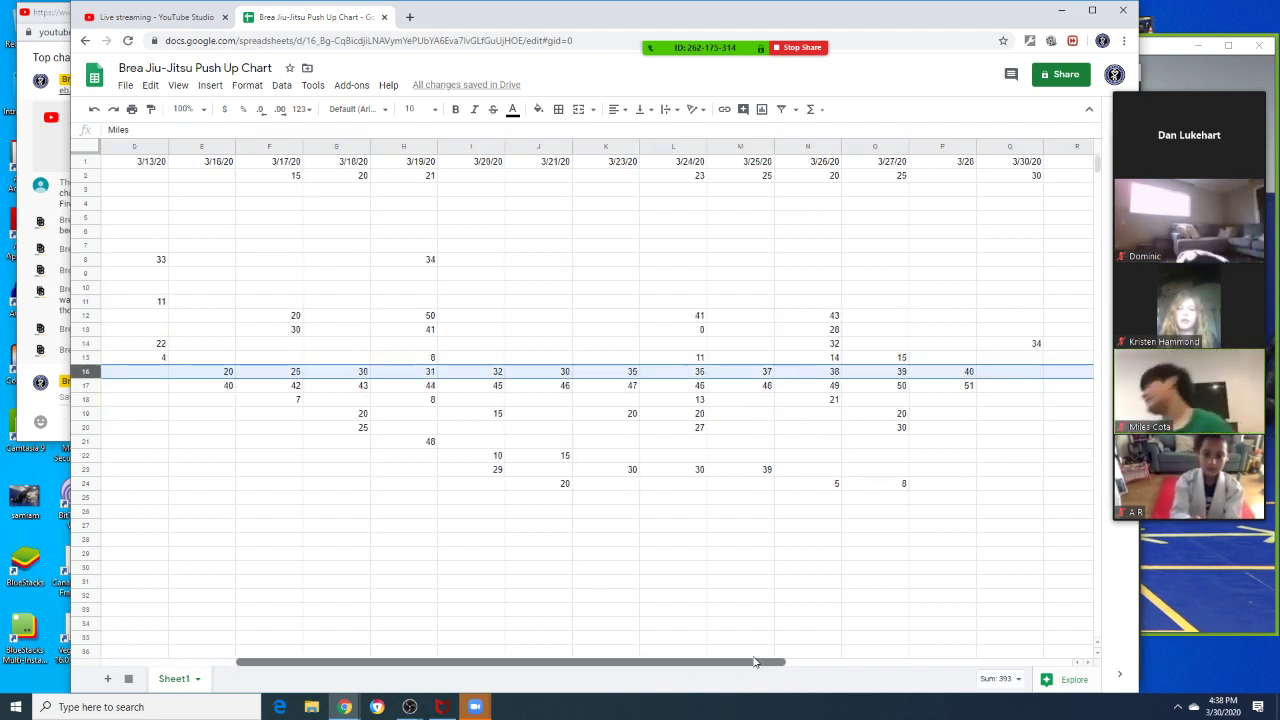
click(1033, 372)
text(41)
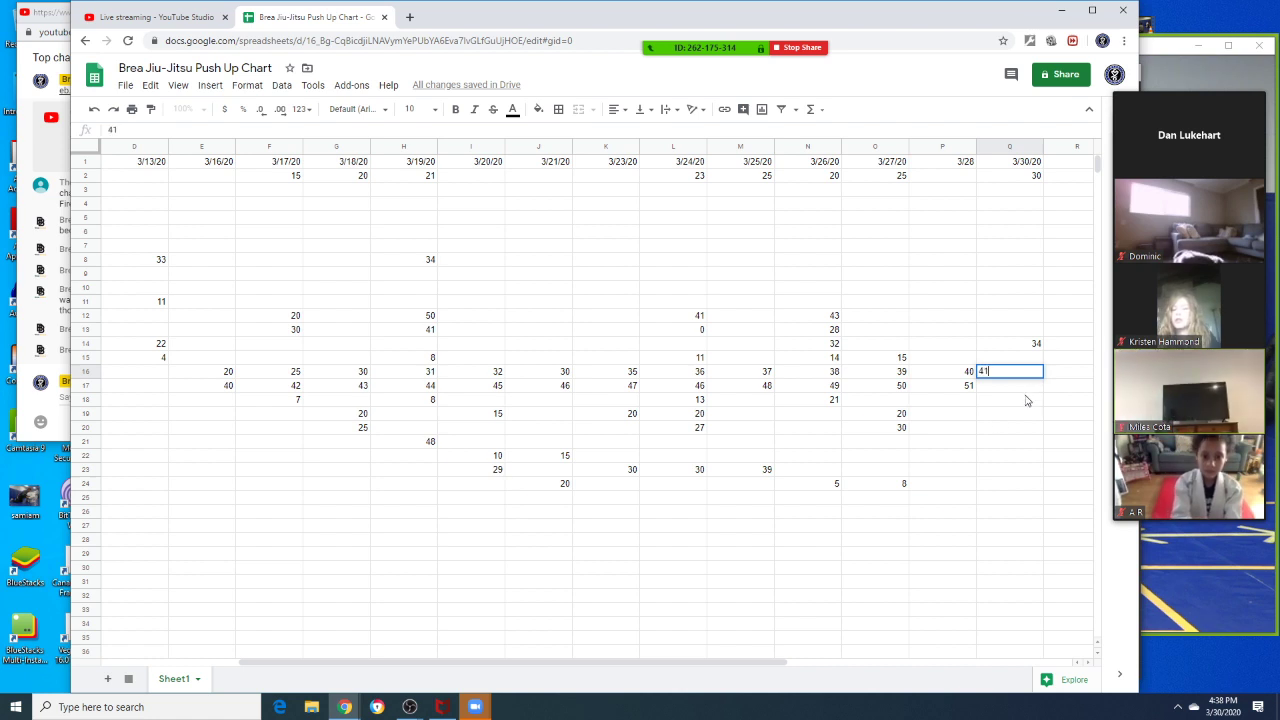
key(Return)
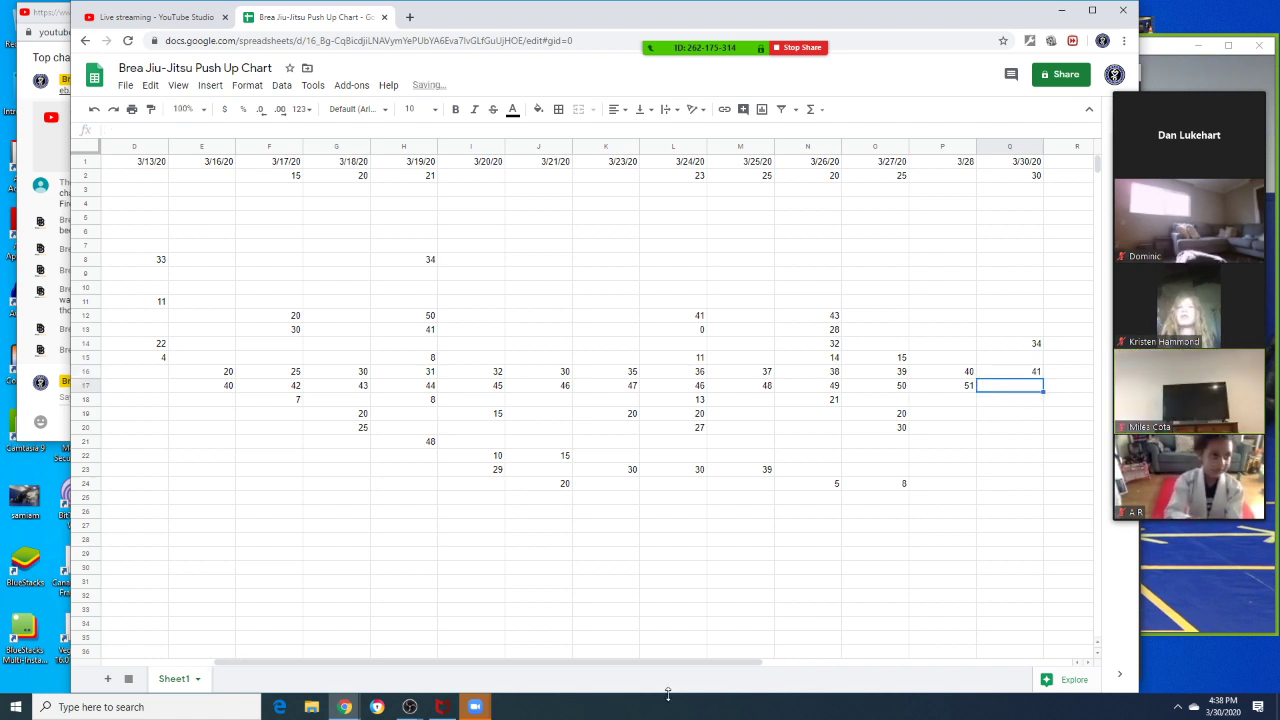
Enter 32 as the 3/30/20 push-up count for the participant in row 23
drag(695, 668, 531, 659)
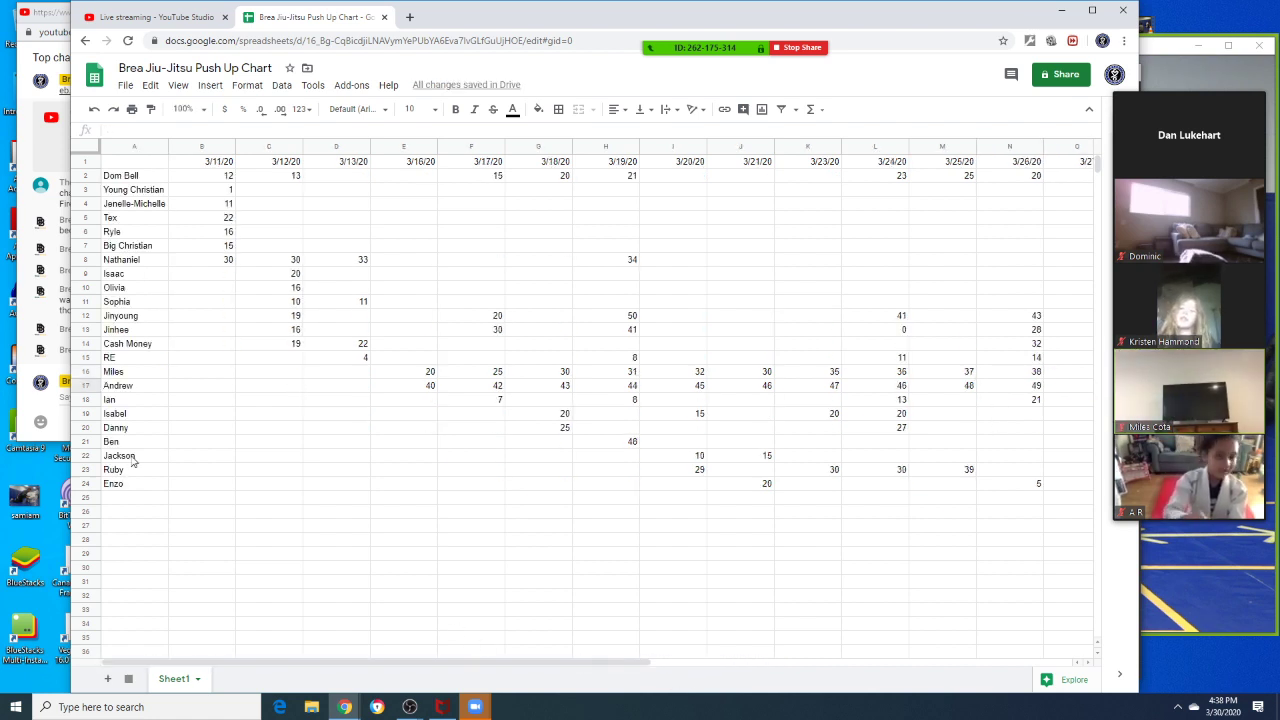
click(86, 471)
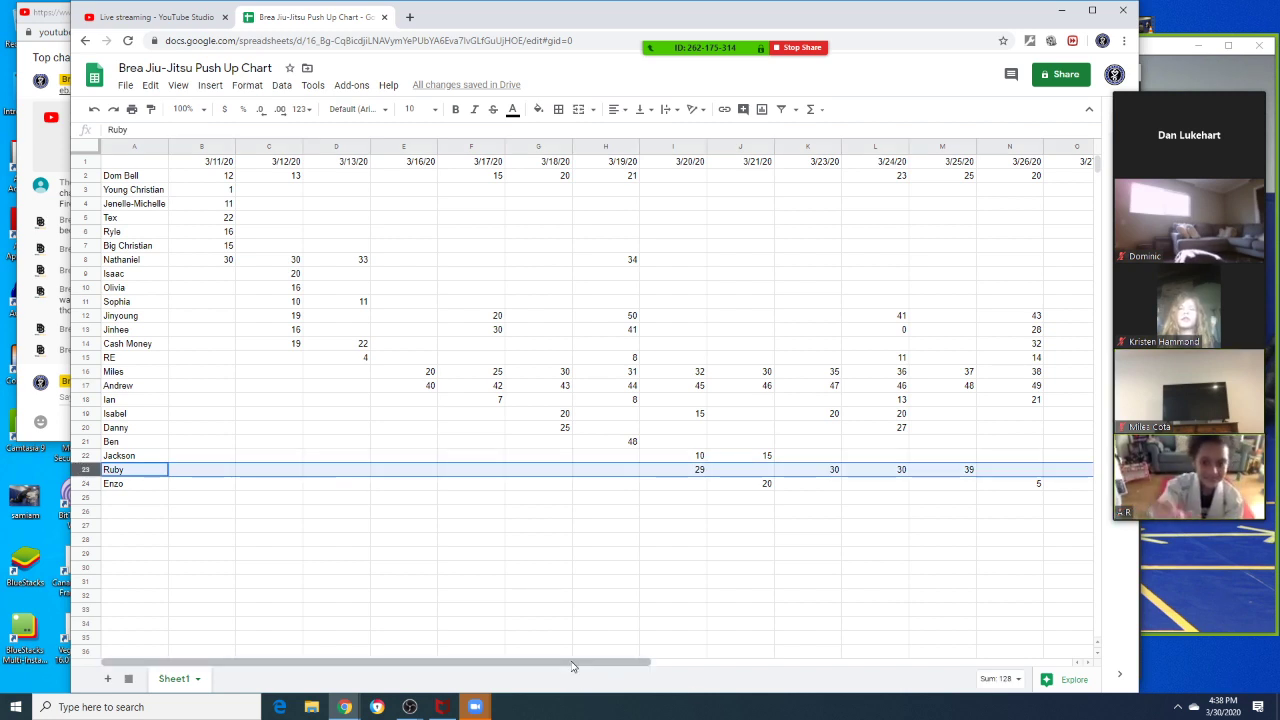
drag(594, 665, 736, 666)
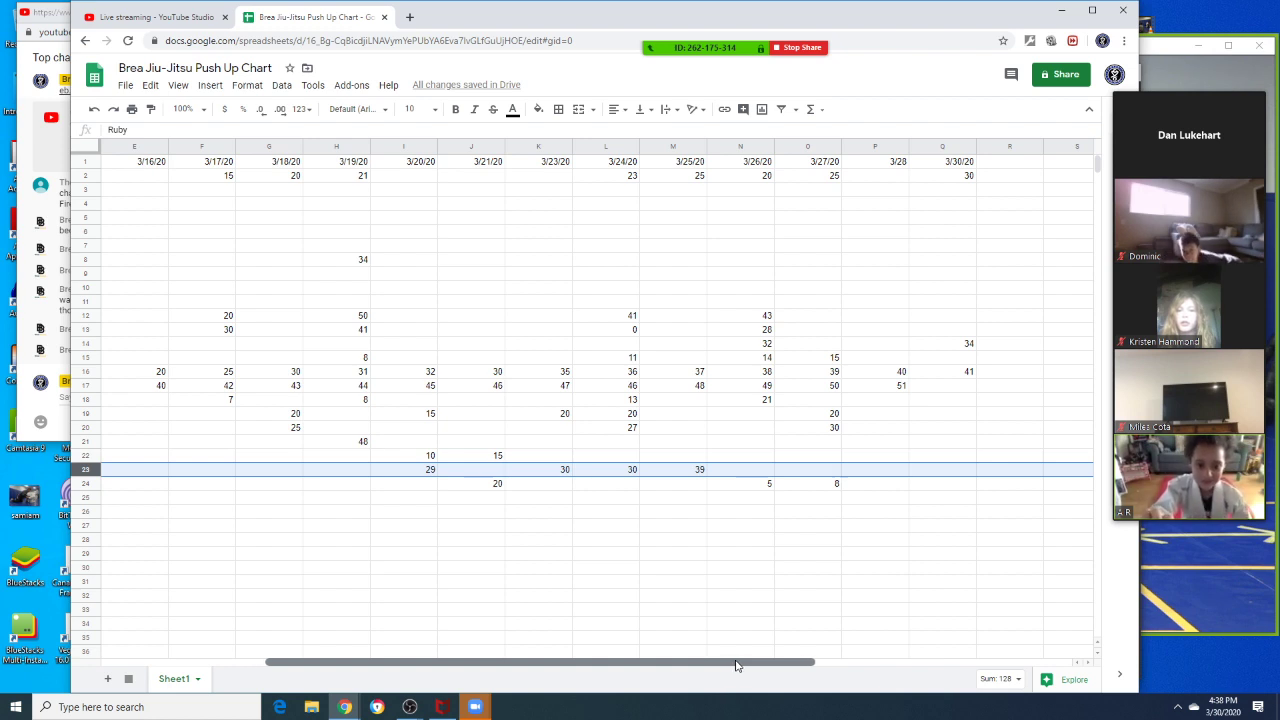
double_click(941, 469)
text(32)
click(906, 429)
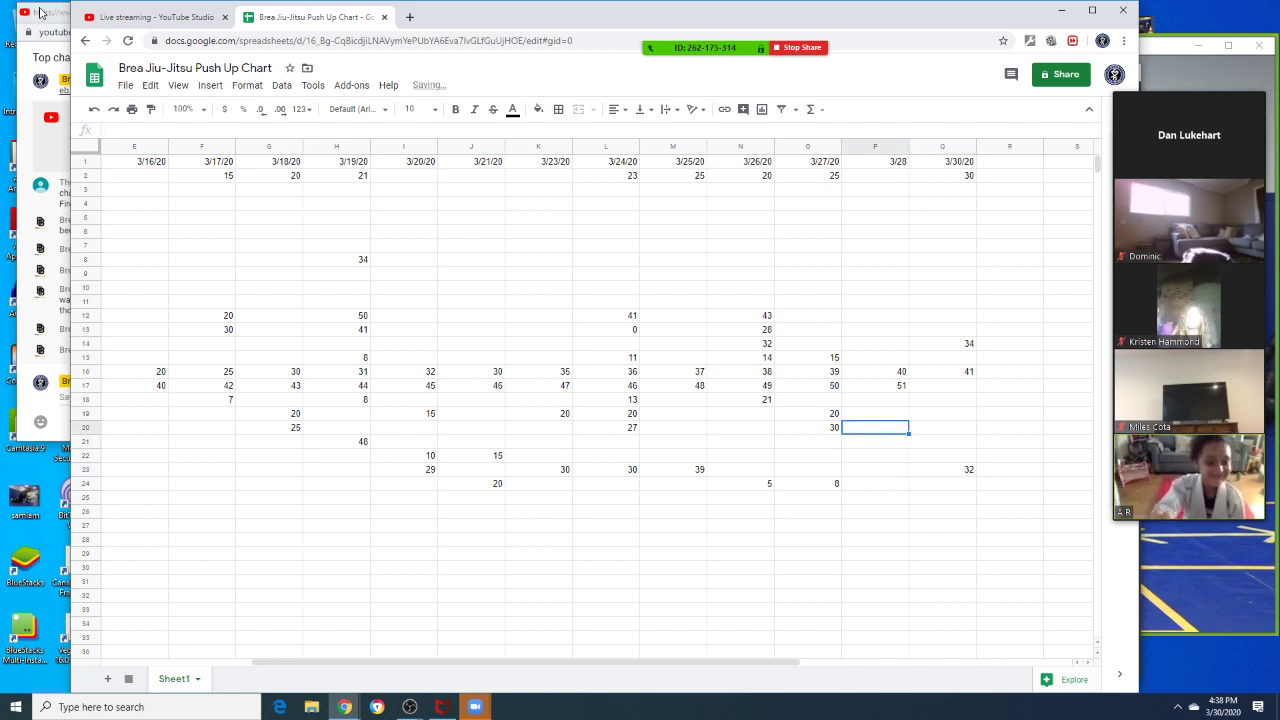
Check the live chat for reported push-ups and add the reporting participant's first name in cell A25
click(43, 14)
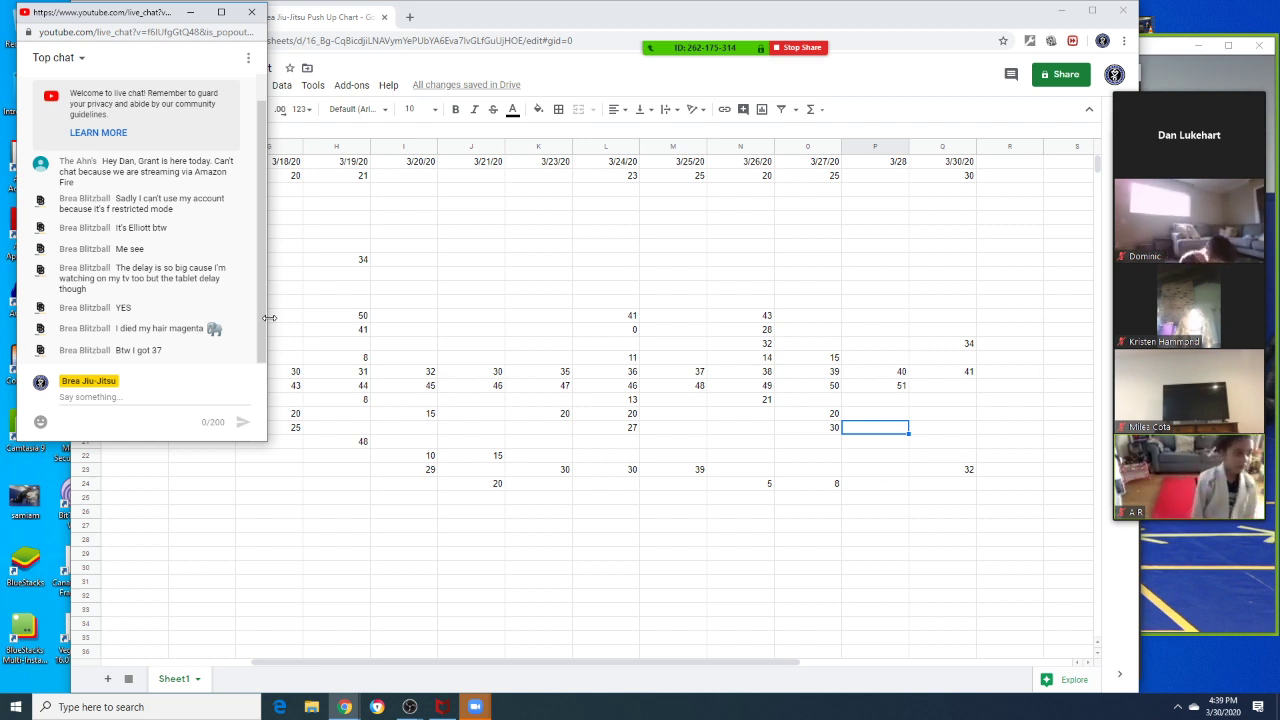
click(466, 486)
drag(447, 663, 295, 662)
click(113, 505)
double_click(113, 505)
text(Elliot)
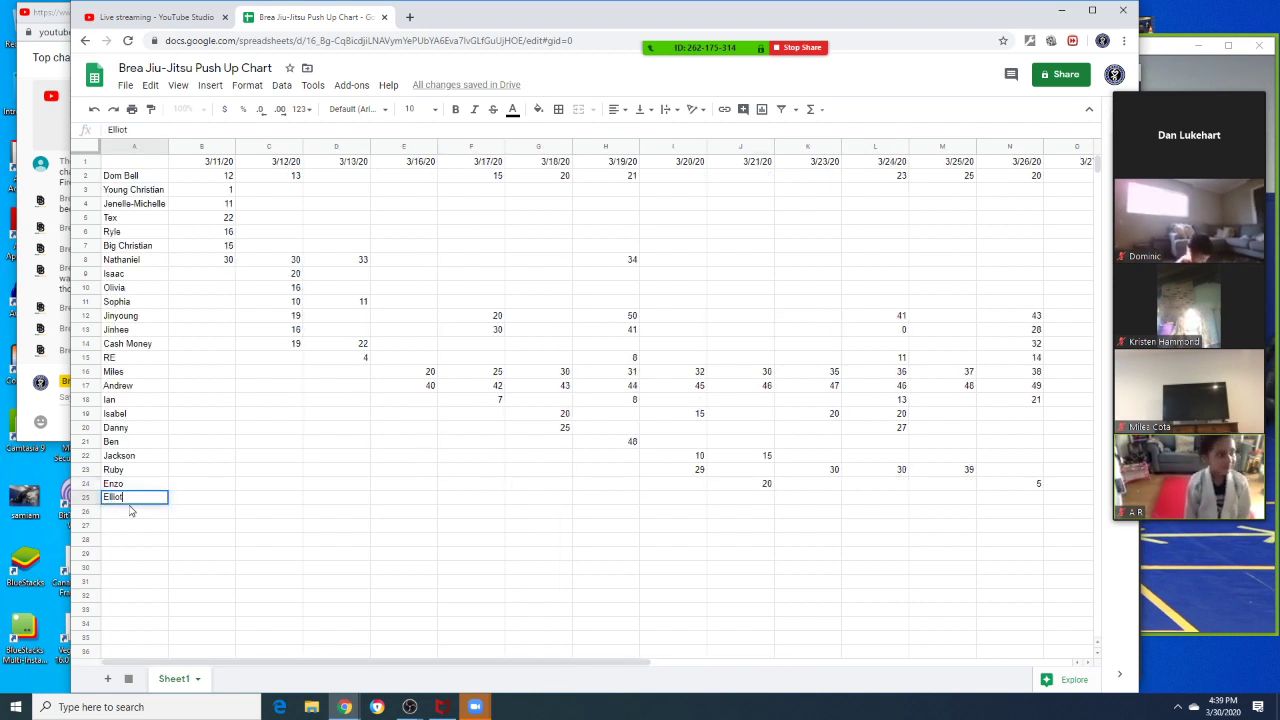
Recheck the live chat for the push-up count reported by the participant added in row 25
drag(512, 663, 740, 663)
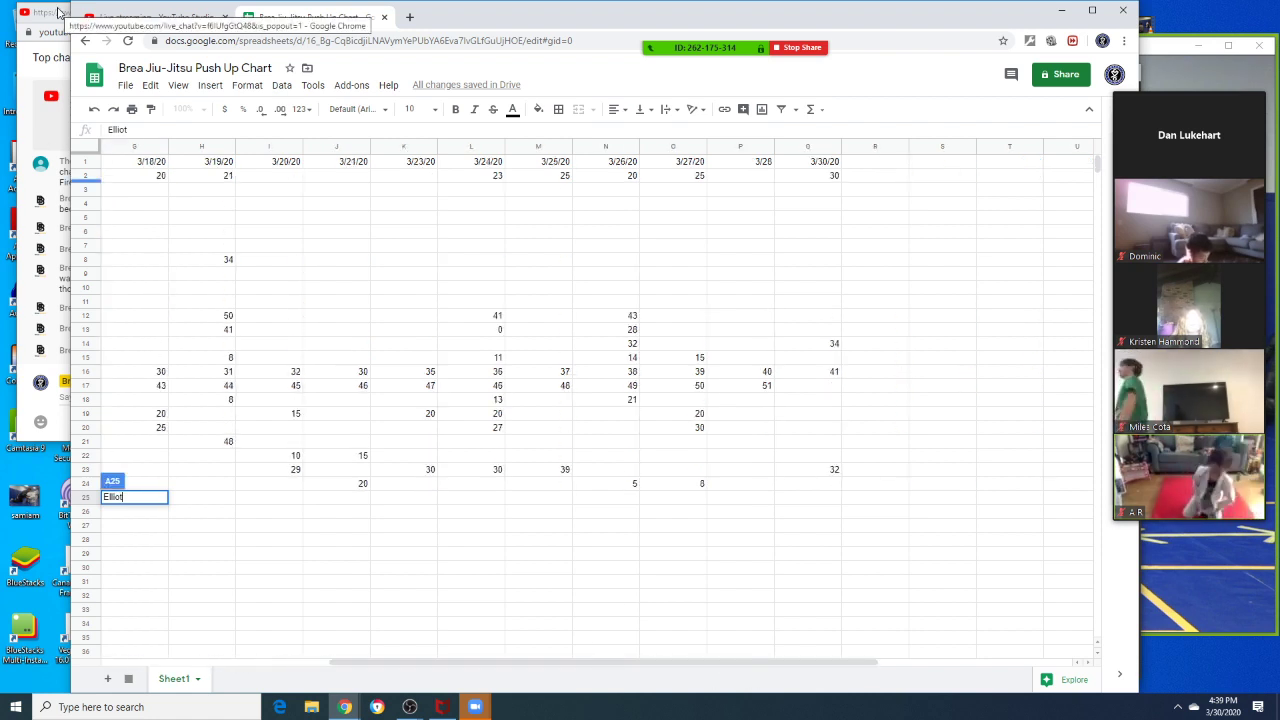
click(63, 13)
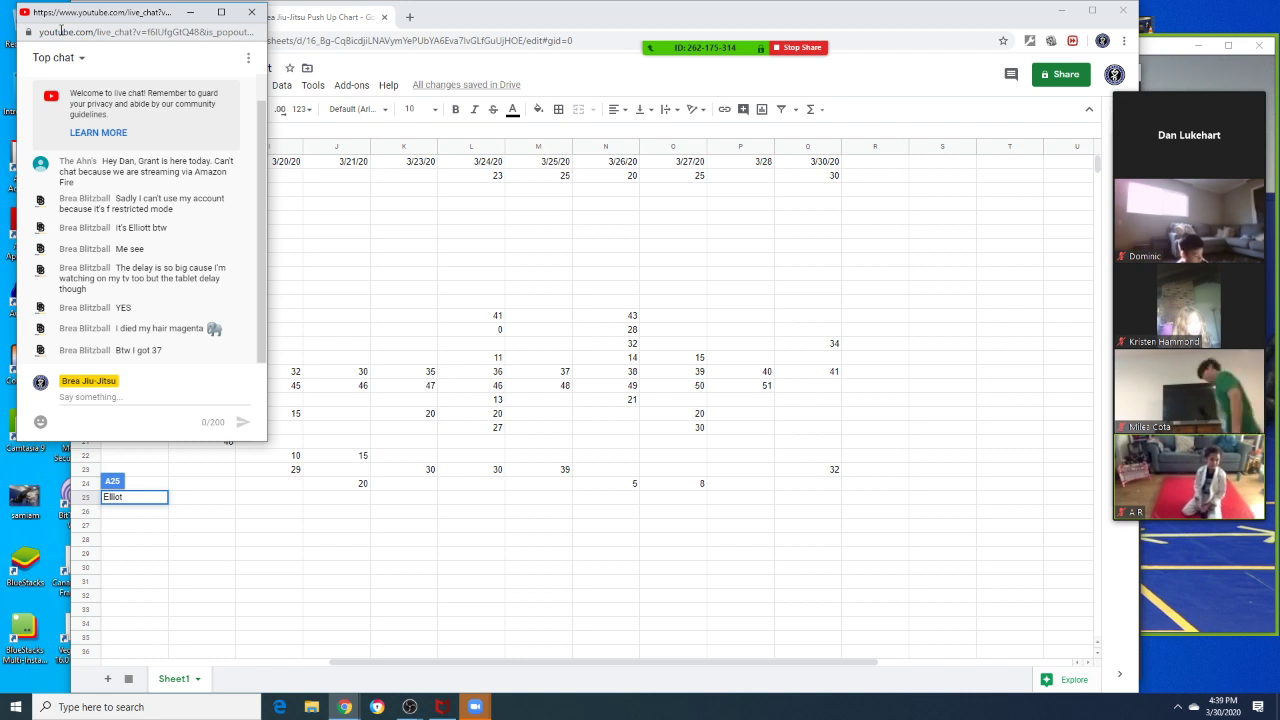
click(426, 501)
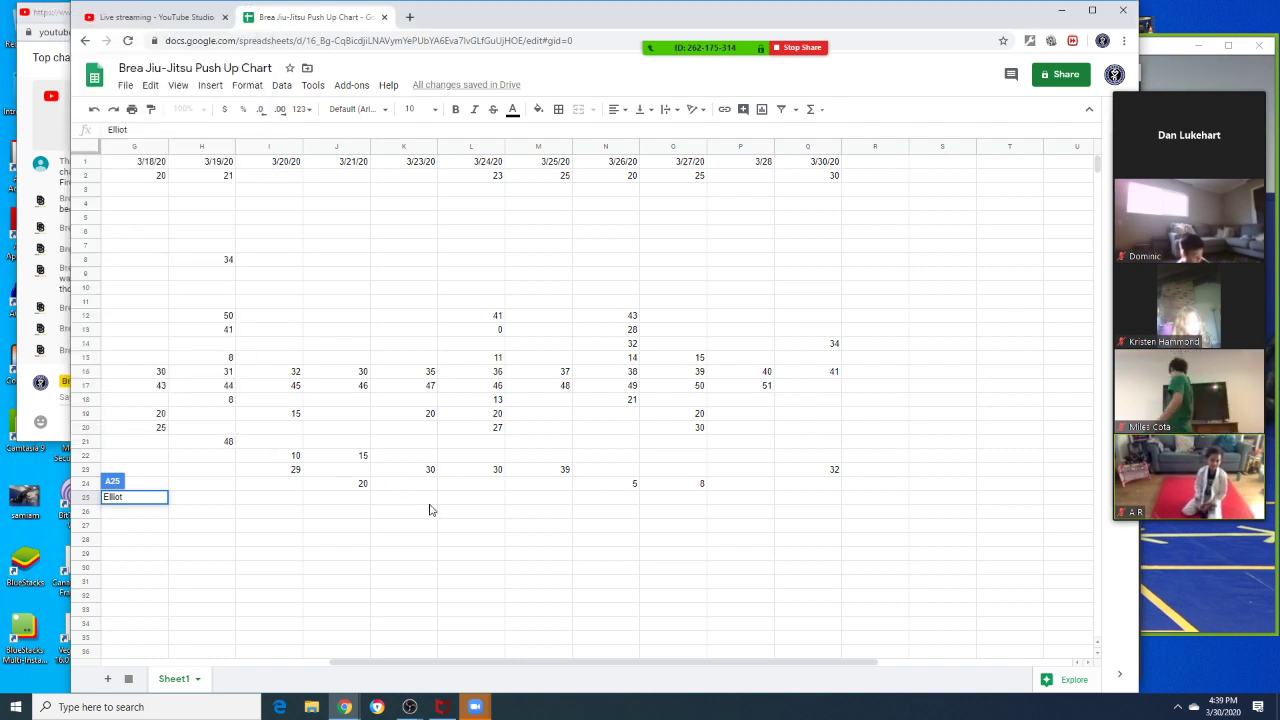
drag(561, 663, 290, 660)
click(62, 307)
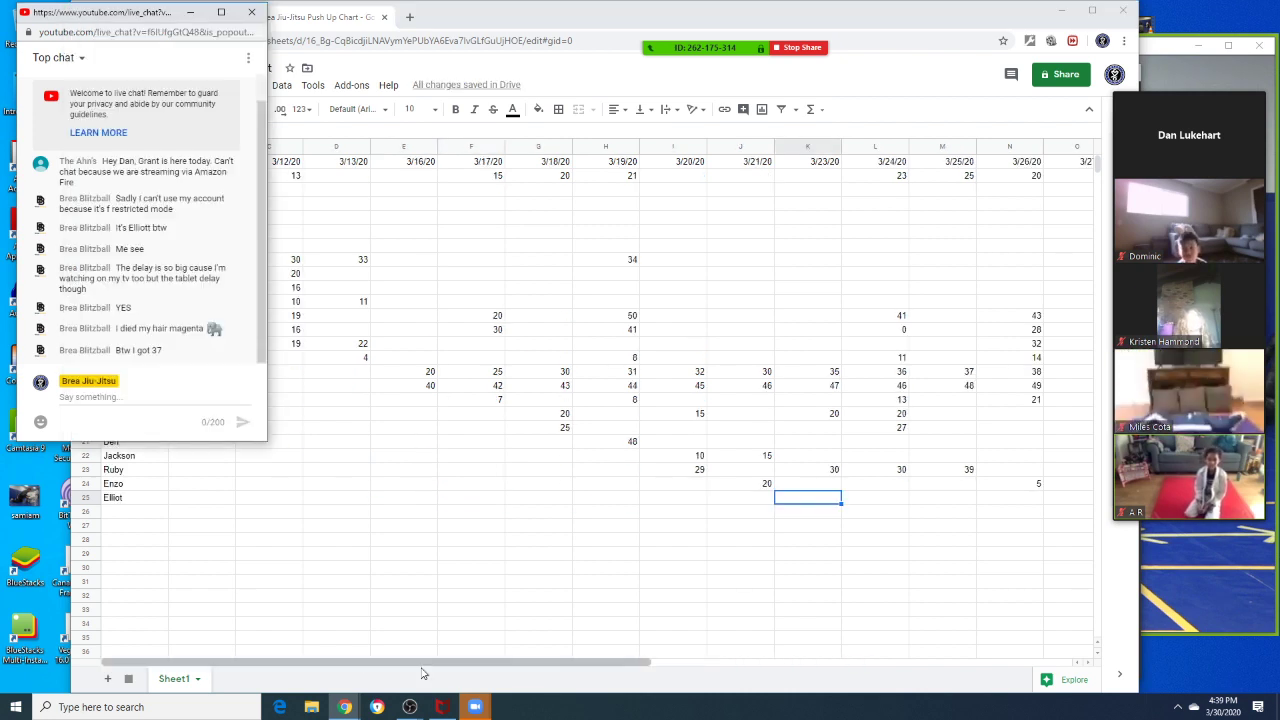
Enter 37 as the 3/30/20 push-up count for the new participant in row 25
click(86, 497)
drag(505, 668, 697, 667)
double_click(884, 497)
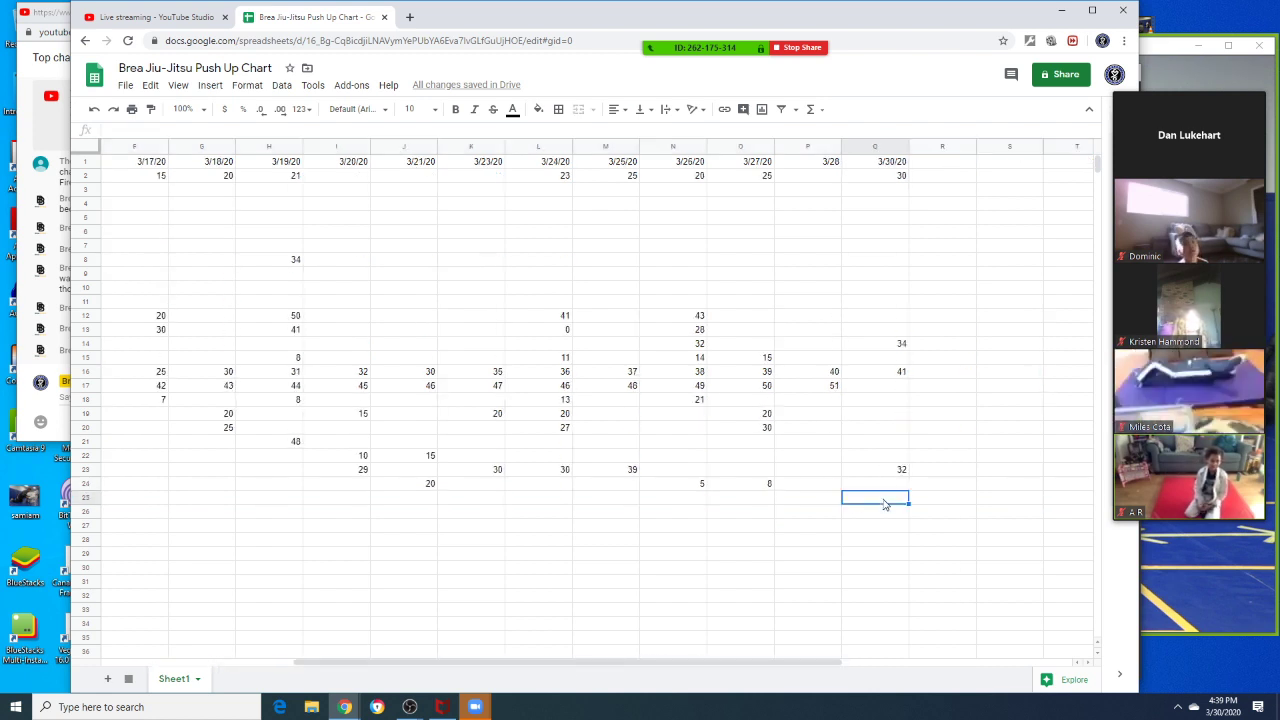
click(888, 447)
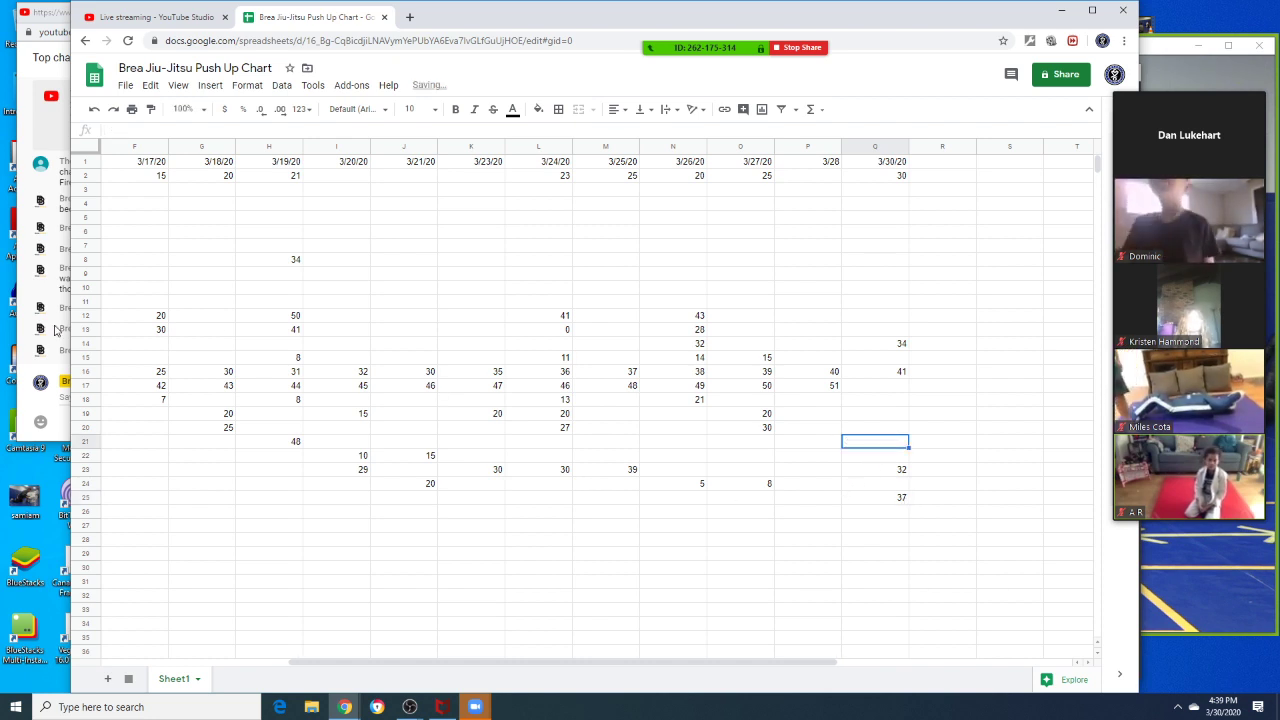
Bring the live chat window to the front and minimize the spreadsheet window to get back to OBS
click(63, 399)
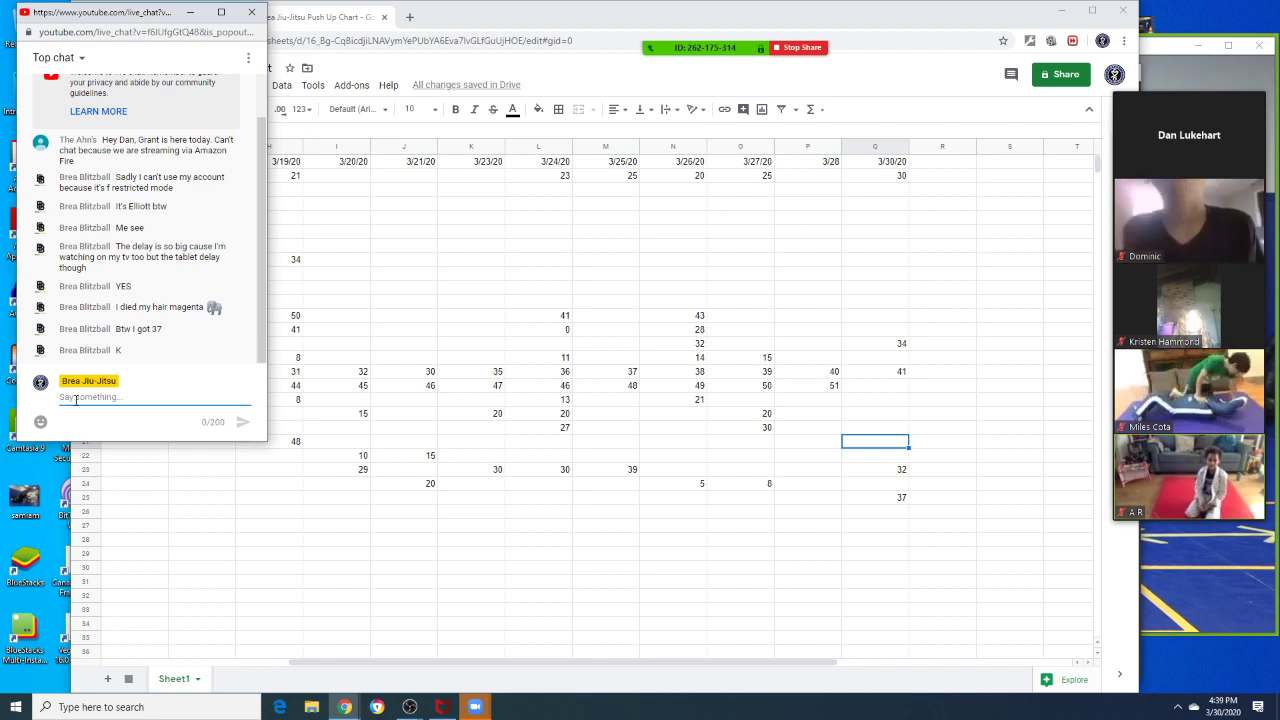
click(1059, 11)
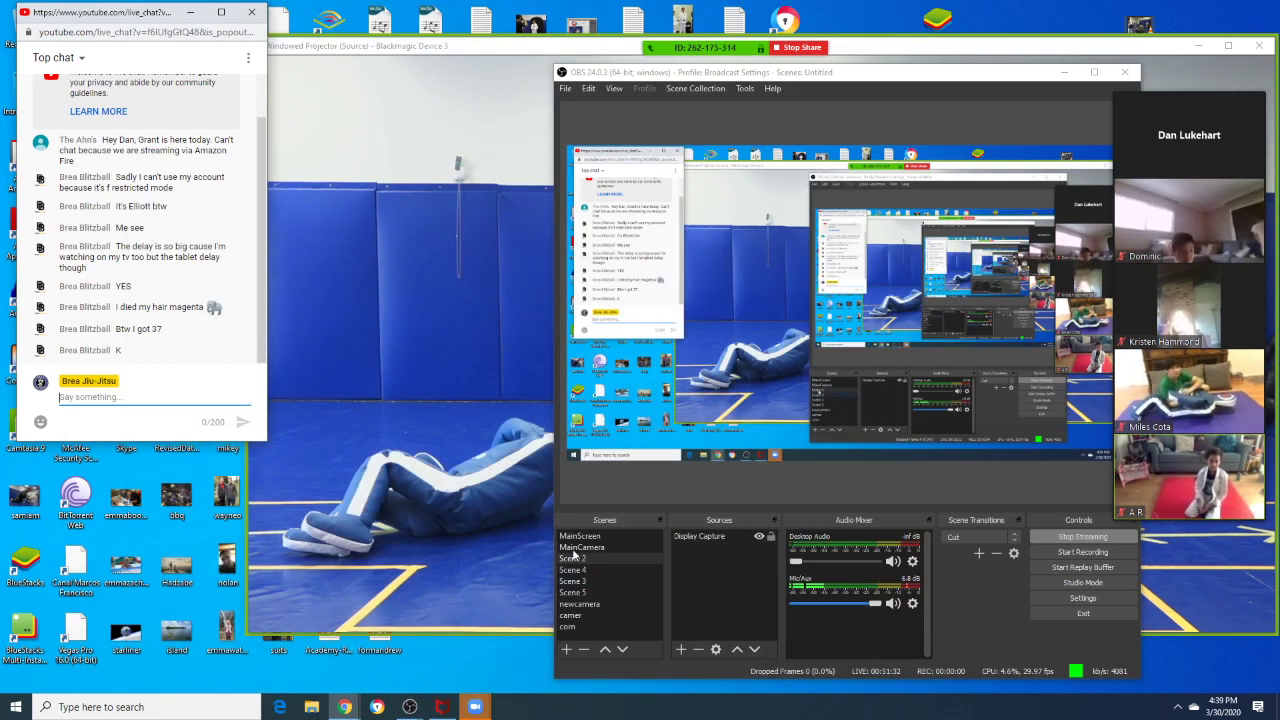